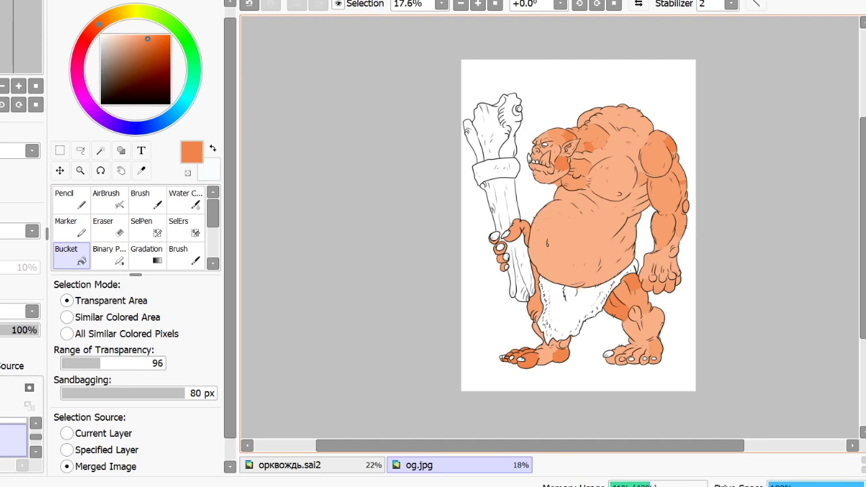
Erase the orange fill from the orc's large tusk so it is white
{"action": "scroll", "coordinate": [550, 227], "scroll_direction": "up", "scroll_amount": 4}
{"action": "left_click_drag", "start_coordinate": [863, 228], "coordinate": [862, 183]}
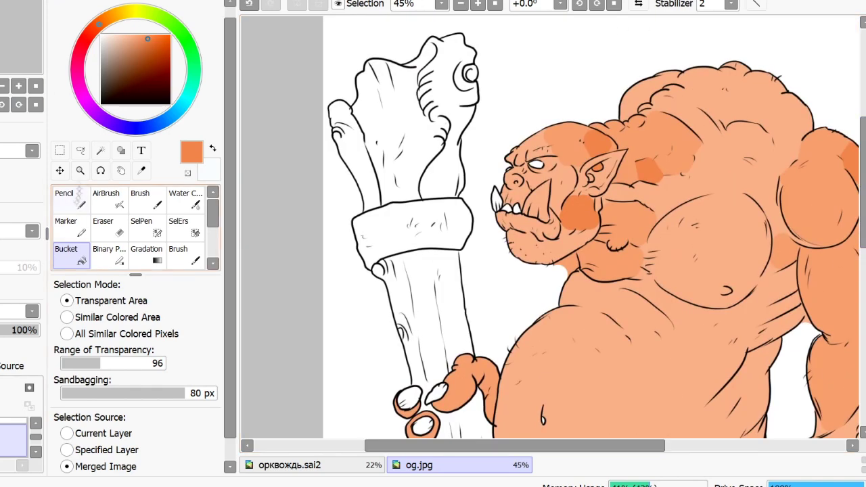
{"action": "left_click", "coordinate": [72, 197]}
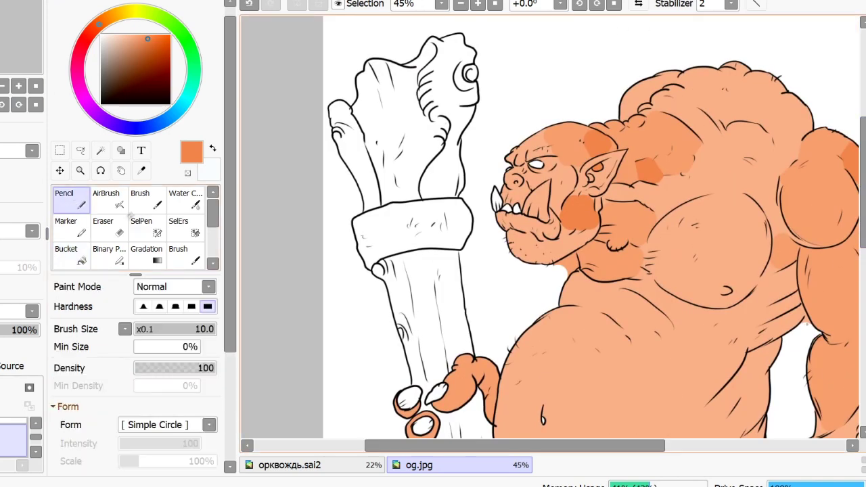
{"action": "key", "text": "e"}
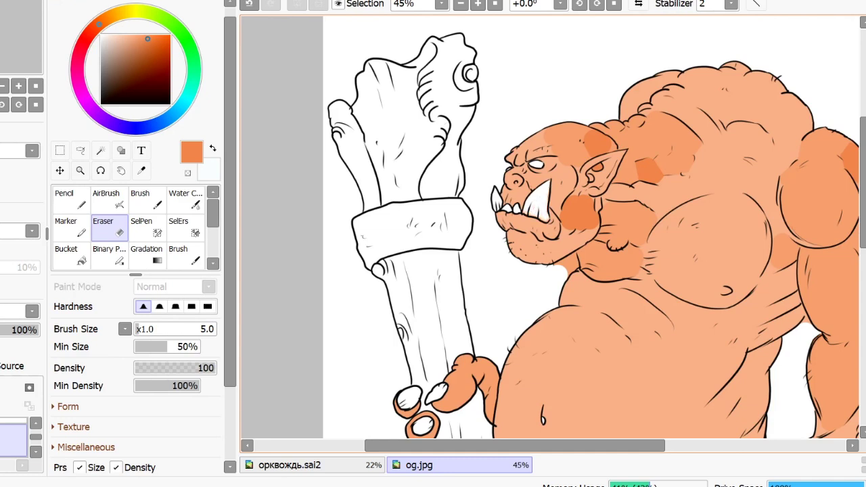
Fill the orc's eye, teeth and tusks with a pale blue
{"action": "left_click", "coordinate": [165, 122]}
{"action": "left_click", "coordinate": [111, 44]}
{"action": "left_click", "coordinate": [109, 39]}
{"action": "left_click", "coordinate": [173, 115]}
{"action": "left_click", "coordinate": [84, 263]}
{"action": "left_click", "coordinate": [534, 164]}
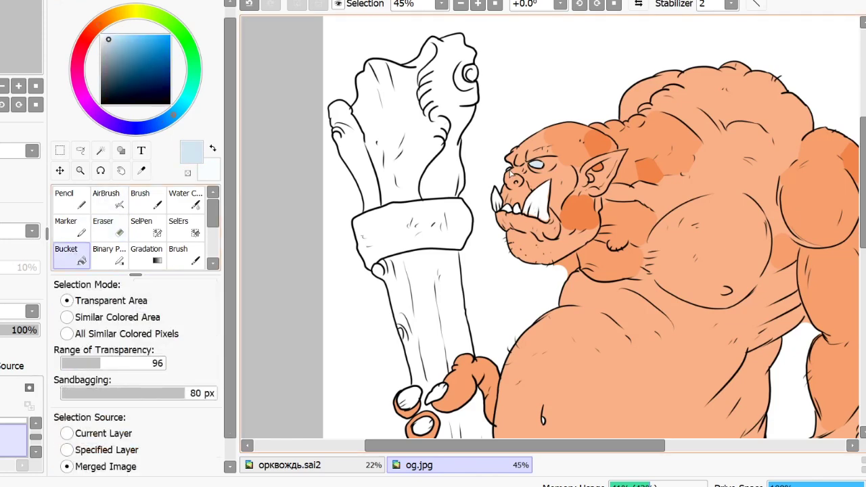
{"action": "left_click", "coordinate": [518, 212]}
{"action": "left_click", "coordinate": [537, 205]}
Fill the fingernails of the hand gripping the club with the same pale blue
{"action": "left_click", "coordinate": [439, 393]}
{"action": "left_click", "coordinate": [410, 398]}
{"action": "left_click", "coordinate": [423, 425]}
{"action": "left_click_drag", "start_coordinate": [474, 446], "coordinate": [552, 445]}
{"action": "left_click_drag", "start_coordinate": [862, 223], "coordinate": [861, 331]}
{"action": "left_click", "coordinate": [278, 189]}
{"action": "left_click", "coordinate": [278, 214]}
Erase the orange spill from the toenails and fill the nails on both feet with pale blue
{"action": "key", "text": "e"}
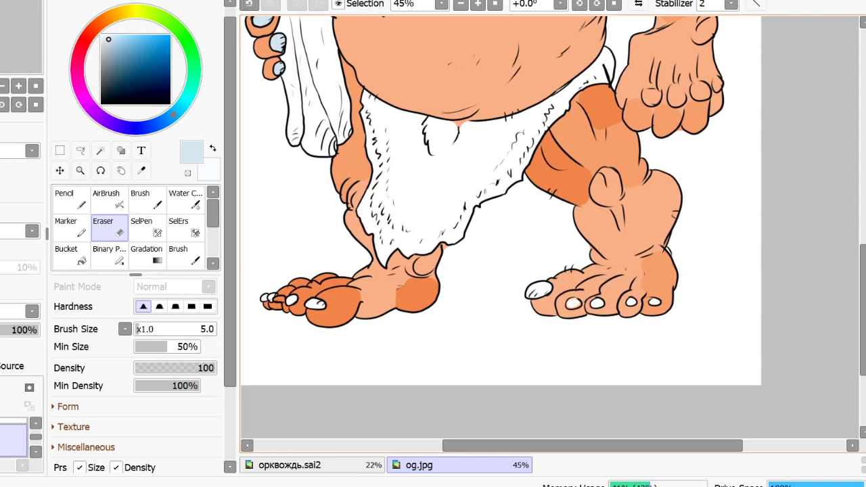
{"action": "left_click", "coordinate": [71, 255]}
{"action": "left_click", "coordinate": [539, 291]}
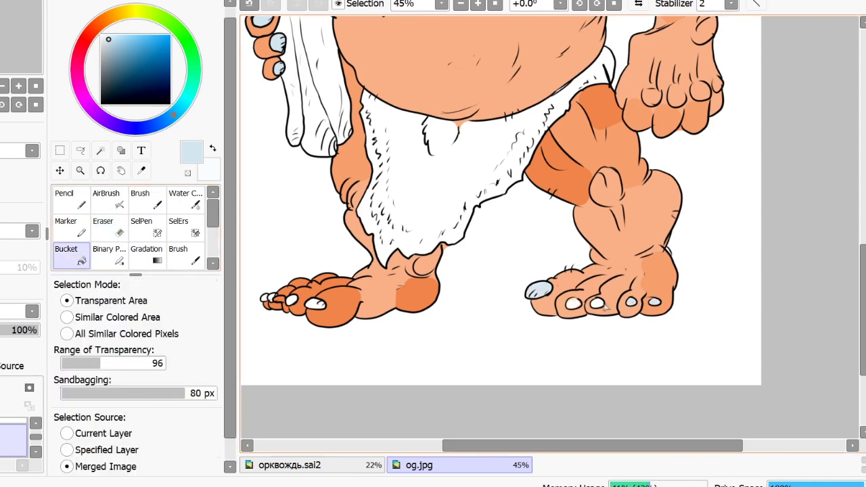
{"action": "left_click", "coordinate": [109, 226]}
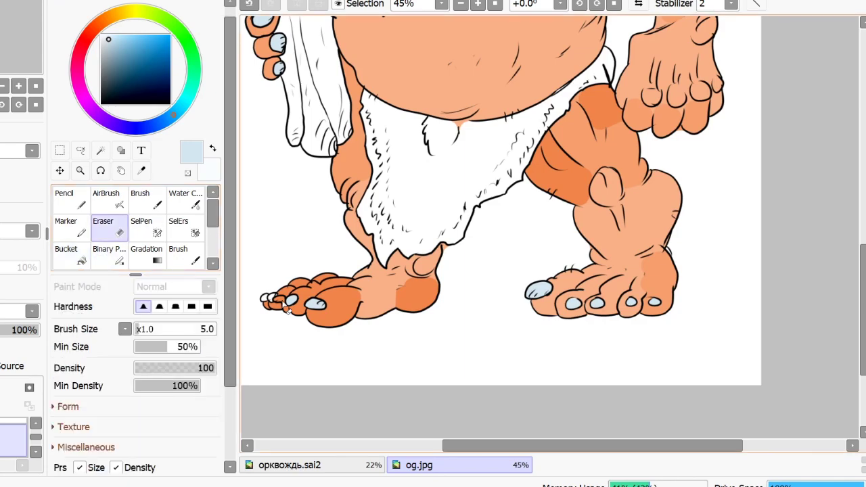
{"action": "key", "text": "g"}
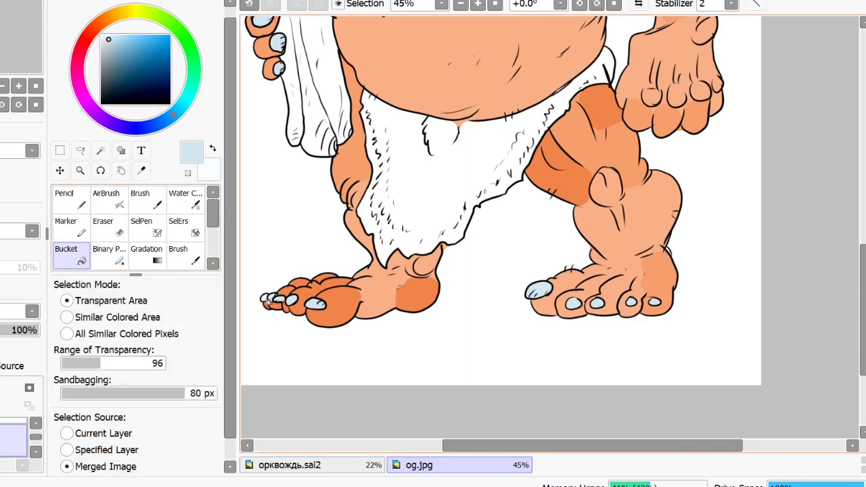
Fill the larger, outer part of the band around the club with a muted dark teal
{"action": "scroll", "coordinate": [279, 296], "scroll_direction": "up", "scroll_amount": 5}
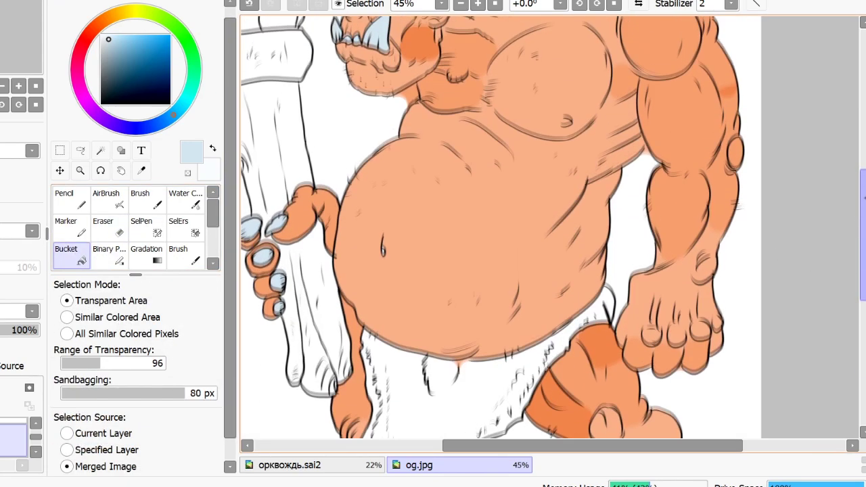
{"action": "key", "text": "e"}
{"action": "left_click_drag", "start_coordinate": [592, 445], "coordinate": [509, 446]}
{"action": "left_click_drag", "start_coordinate": [863, 234], "coordinate": [863, 203]}
{"action": "left_click", "coordinate": [179, 109]}
{"action": "left_click", "coordinate": [116, 65]}
{"action": "left_click", "coordinate": [82, 253]}
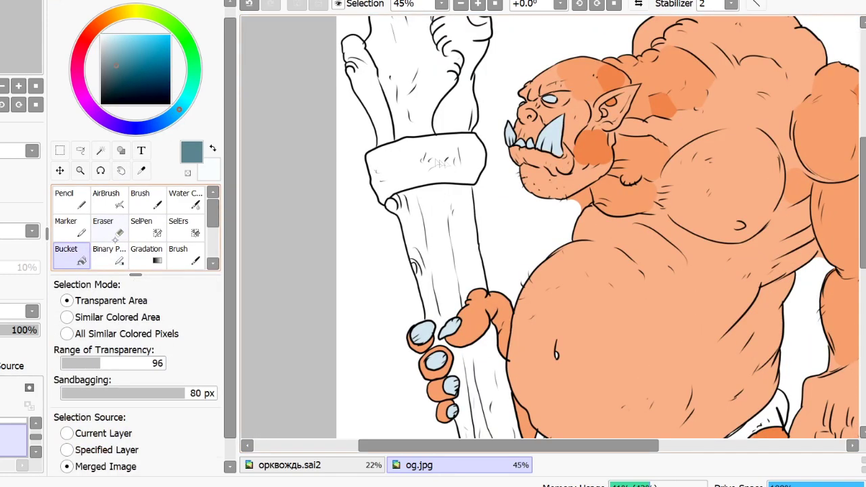
{"action": "left_click", "coordinate": [397, 165]}
{"action": "left_click", "coordinate": [426, 162]}
Fill the remaining part of the club's band, on the side facing the orc, with a light grey-blue
{"action": "left_click", "coordinate": [110, 45]}
{"action": "left_click", "coordinate": [441, 147]}
{"action": "left_click", "coordinate": [445, 173]}
{"action": "left_click", "coordinate": [470, 148]}
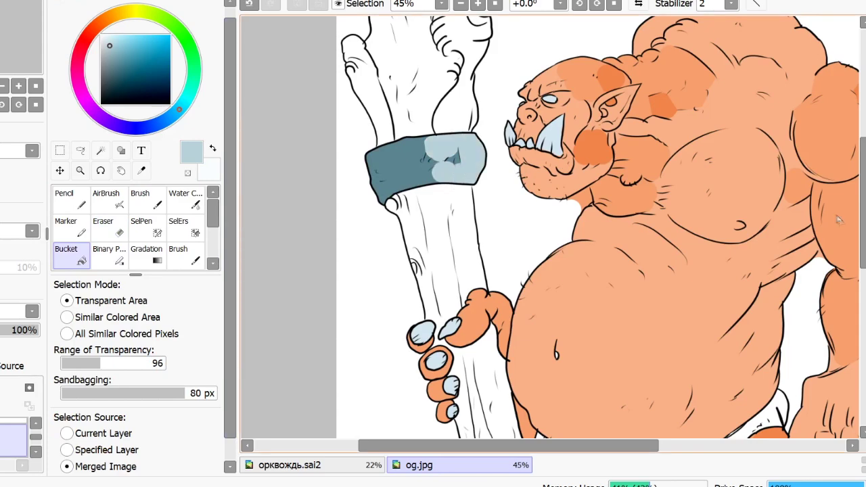
Fill the orc's loincloth completely with dark brown, including the gap near its lower edge
{"action": "scroll", "coordinate": [473, 203], "scroll_direction": "up", "scroll_amount": 3}
{"action": "left_click", "coordinate": [95, 28]}
{"action": "left_click", "coordinate": [104, 21]}
{"action": "left_click", "coordinate": [130, 69]}
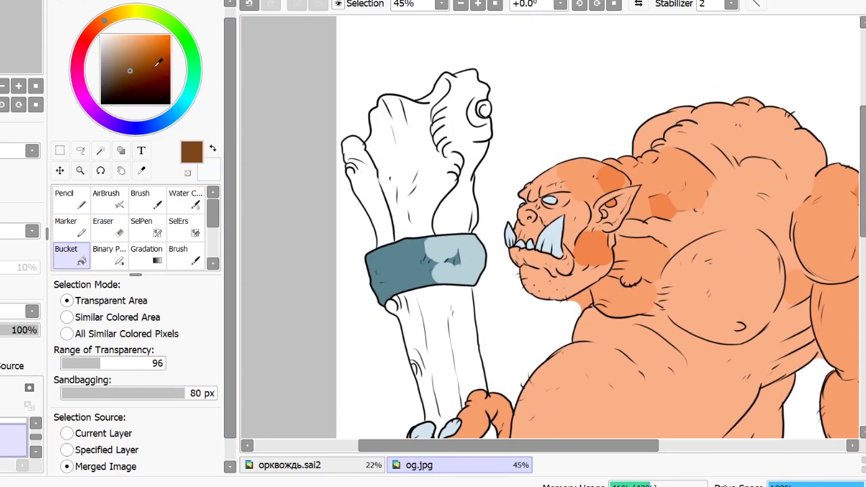
{"action": "left_click_drag", "start_coordinate": [863, 179], "coordinate": [863, 271]}
{"action": "left_click", "coordinate": [608, 331]}
{"action": "left_click", "coordinate": [704, 272]}
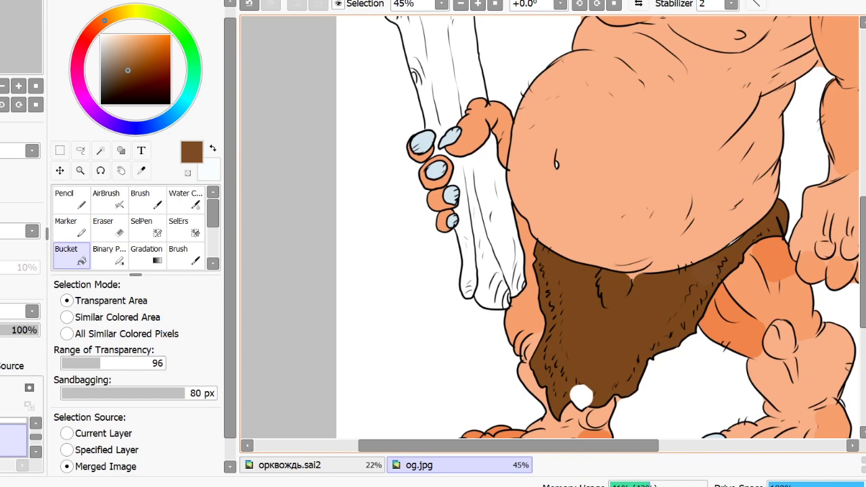
{"action": "left_click", "coordinate": [582, 397]}
Fill the club's handle with tan, its lower inner side with a lighter beige and the leftover upper gap with darker brown
{"action": "left_click_drag", "start_coordinate": [862, 261], "coordinate": [863, 230]}
{"action": "left_click", "coordinate": [135, 45]}
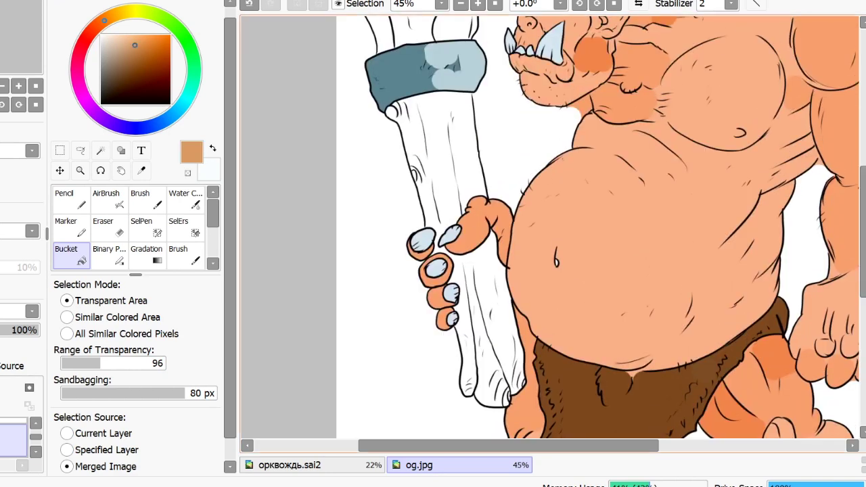
{"action": "left_click", "coordinate": [450, 152]}
{"action": "left_click", "coordinate": [121, 42]}
{"action": "left_click", "coordinate": [488, 274]}
{"action": "left_click", "coordinate": [511, 365]}
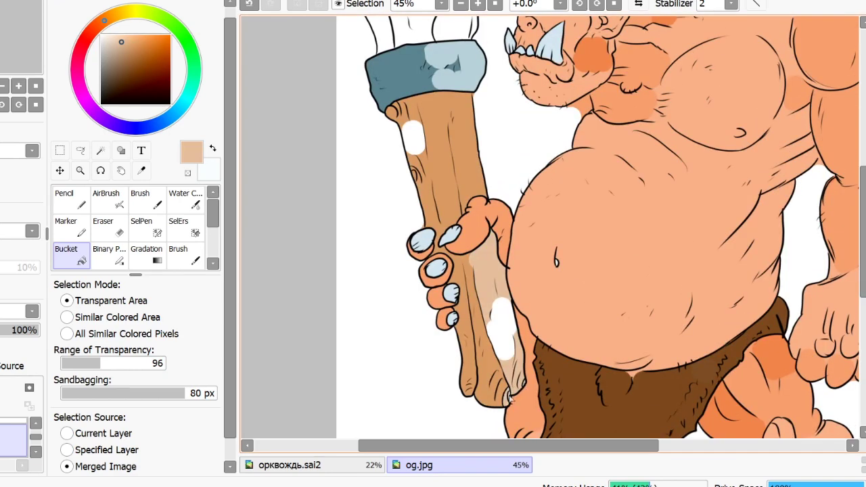
{"action": "left_click", "coordinate": [502, 329]}
{"action": "left_click", "coordinate": [132, 52]}
{"action": "left_click", "coordinate": [413, 138]}
Fill the narrow inner strip of the club's head with brown and its main wood areas with light tan
{"action": "left_click_drag", "start_coordinate": [863, 210], "coordinate": [863, 139]}
{"action": "left_click", "coordinate": [462, 66]}
{"action": "left_click", "coordinate": [126, 42]}
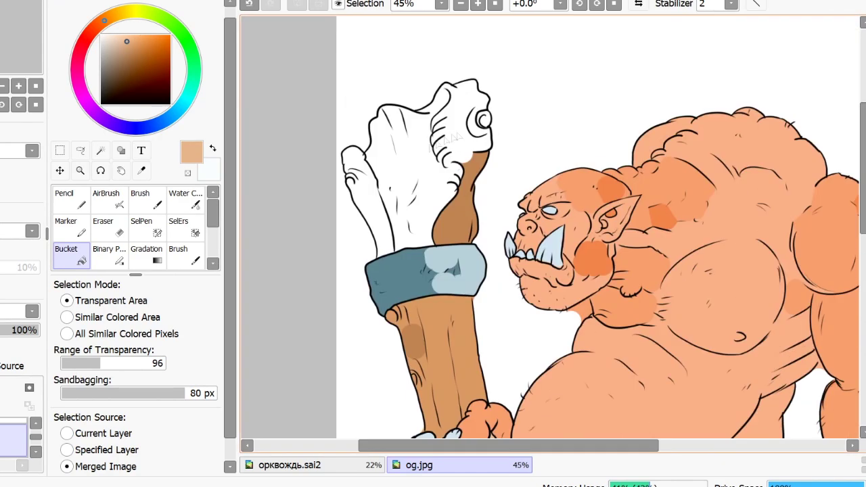
{"action": "left_click", "coordinate": [414, 166]}
{"action": "left_click", "coordinate": [362, 193]}
Fill the knotted tip and the remaining gaps of the club's head with a greyish beige
{"action": "left_click", "coordinate": [117, 46]}
{"action": "left_click", "coordinate": [478, 128]}
{"action": "left_click", "coordinate": [457, 138]}
{"action": "left_click", "coordinate": [380, 128]}
{"action": "left_click", "coordinate": [465, 101]}
{"action": "left_click", "coordinate": [483, 120]}
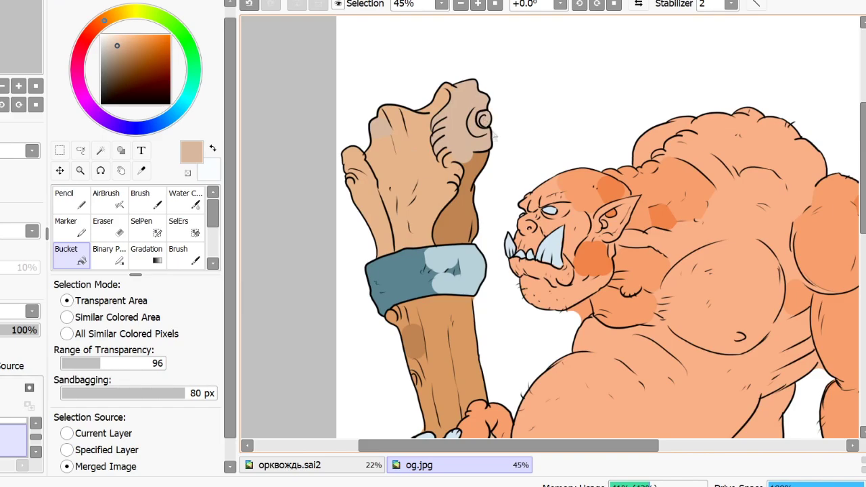
Examine the flat colours over the whole orc and club for missed areas
{"action": "scroll", "coordinate": [842, 262], "scroll_direction": "down", "scroll_amount": 8}
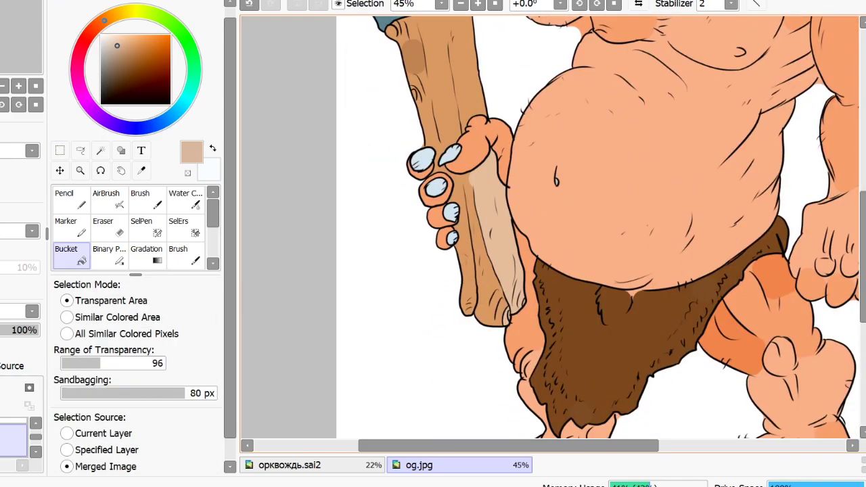
{"action": "scroll", "coordinate": [838, 168], "scroll_direction": "down", "scroll_amount": 4}
{"action": "scroll", "coordinate": [837, 169], "scroll_direction": "up", "scroll_amount": 12}
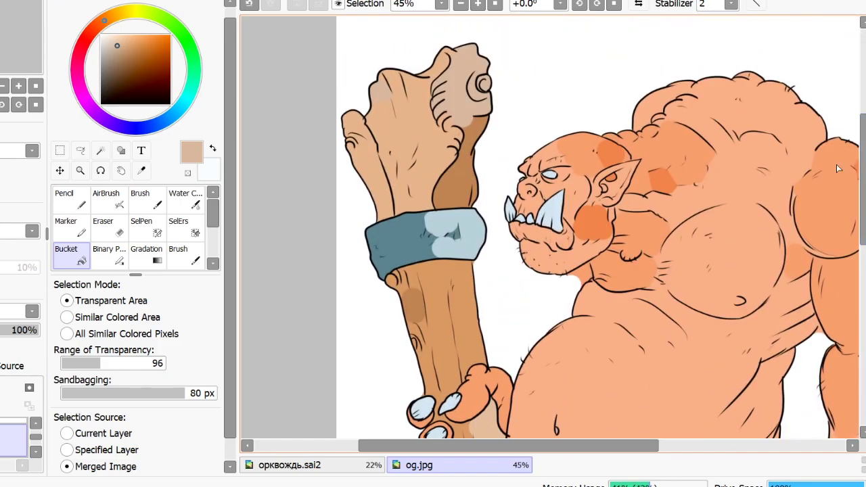
{"action": "scroll", "coordinate": [838, 168], "scroll_direction": "down", "scroll_amount": 4}
{"action": "scroll", "coordinate": [838, 172], "scroll_direction": "down", "scroll_amount": 3}
{"action": "scroll", "coordinate": [842, 203], "scroll_direction": "up", "scroll_amount": 1}
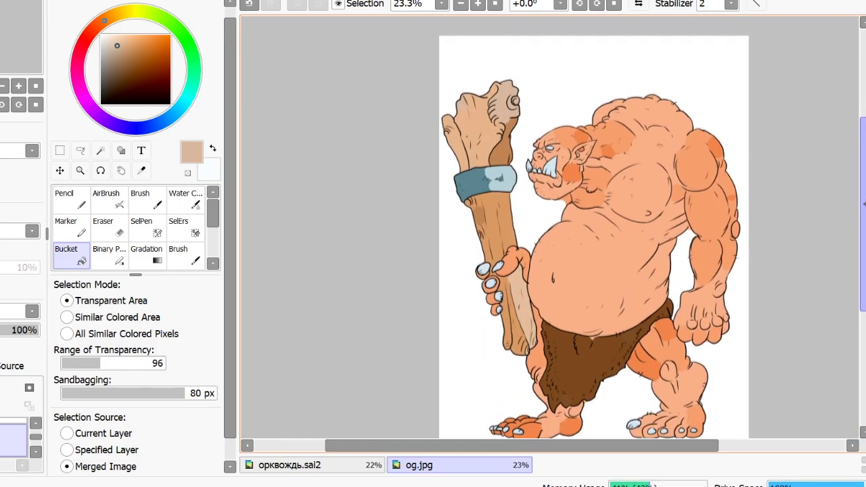
{"action": "scroll", "coordinate": [812, 224], "scroll_direction": "up", "scroll_amount": 2}
{"action": "key", "text": "e"}
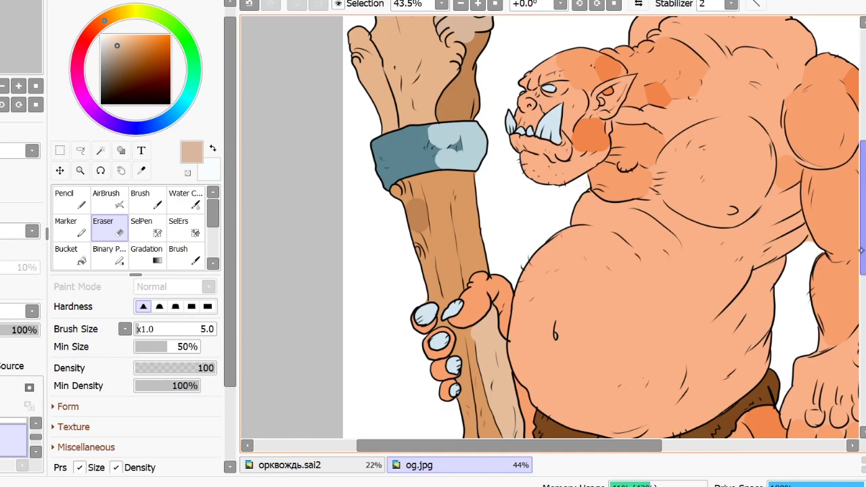
{"action": "scroll", "coordinate": [606, 227], "scroll_direction": "up", "scroll_amount": 1}
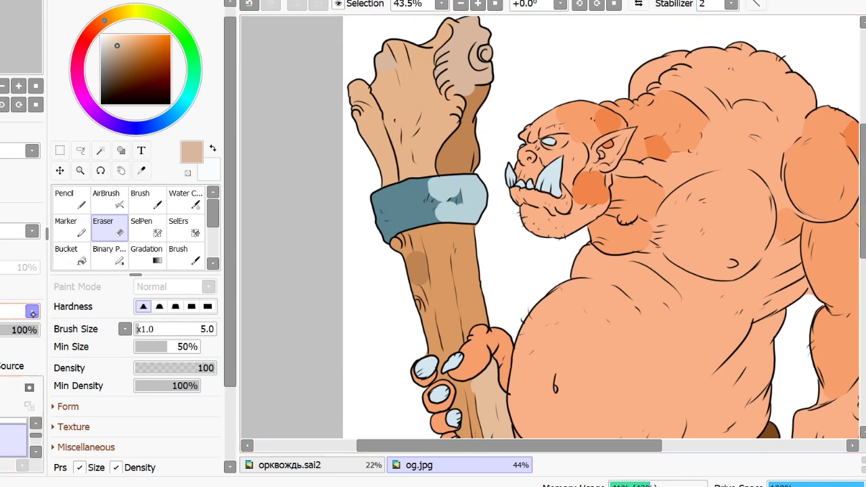
Choose a reddish-brown shading colour for the Brush, change the layer's blending mode and set its opacity to 50%
{"action": "left_click", "coordinate": [95, 29]}
{"action": "left_click", "coordinate": [157, 61]}
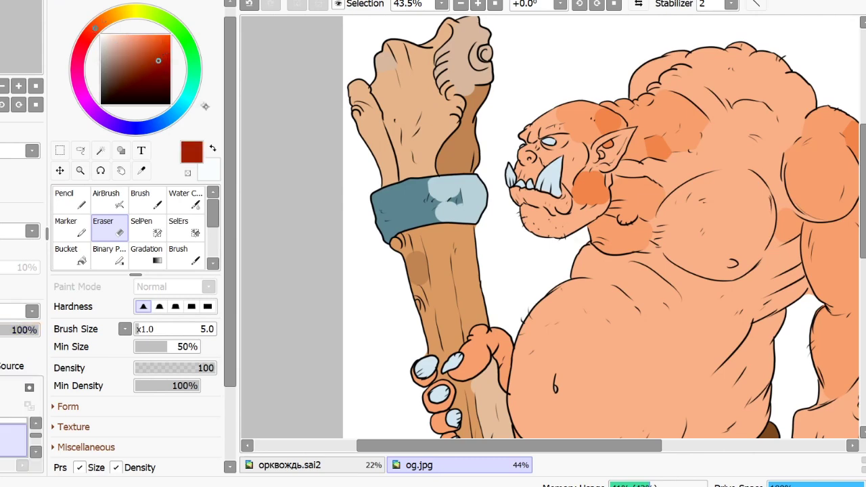
{"action": "left_click", "coordinate": [137, 56]}
{"action": "left_click", "coordinate": [142, 199]}
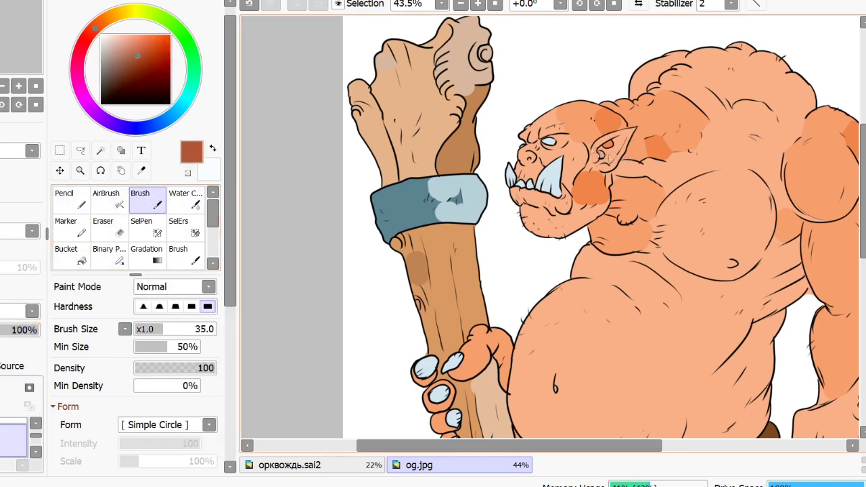
{"action": "left_click", "coordinate": [32, 311]}
{"action": "left_click", "coordinate": [14, 351]}
{"action": "left_click", "coordinate": [2, 330]}
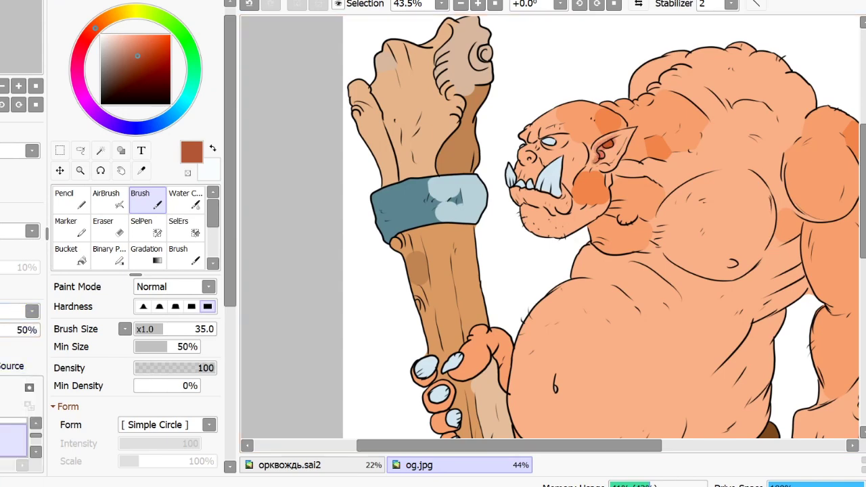
Brush reddish-brown shading onto the orc's brow, mouth, cheek, skull, jaw and ear
{"action": "mouse_move", "coordinate": [540, 132]}
{"action": "left_mouse_down"}
{"action": "mouse_move", "coordinate": [570, 138]}
{"action": "mouse_move", "coordinate": [537, 188]}
{"action": "mouse_move", "coordinate": [545, 208]}
{"action": "left_mouse_up"}
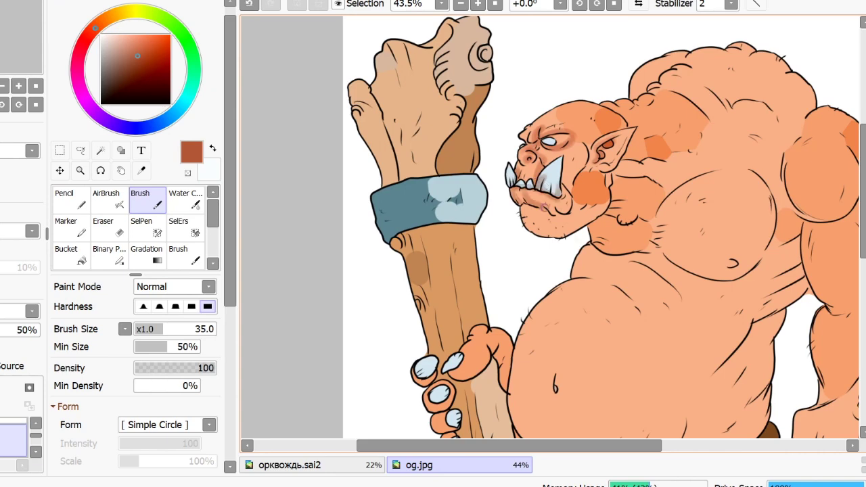
{"action": "left_click_drag", "start_coordinate": [587, 144], "coordinate": [572, 189]}
{"action": "left_click_drag", "start_coordinate": [530, 132], "coordinate": [612, 107]}
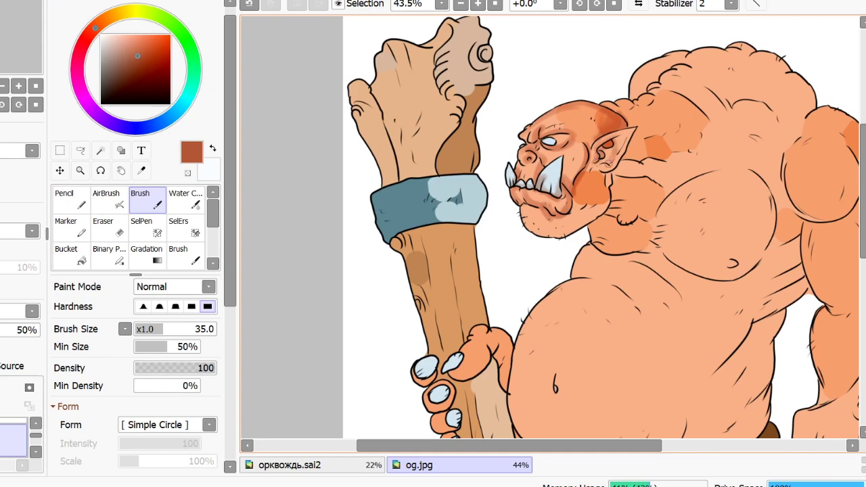
{"action": "mouse_move", "coordinate": [552, 222]}
{"action": "left_mouse_down"}
{"action": "mouse_move", "coordinate": [583, 211]}
{"action": "mouse_move", "coordinate": [566, 227]}
{"action": "left_mouse_up"}
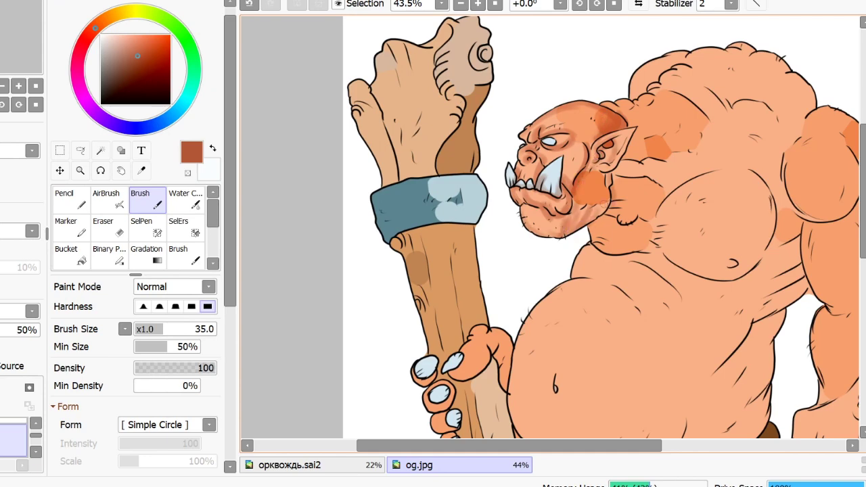
{"action": "left_click_drag", "start_coordinate": [612, 204], "coordinate": [636, 219]}
{"action": "left_click_drag", "start_coordinate": [613, 181], "coordinate": [631, 150]}
Brush shading along the neck folds and the far shoulder behind the orc's head
{"action": "mouse_move", "coordinate": [609, 105]}
{"action": "left_mouse_down"}
{"action": "mouse_move", "coordinate": [657, 100]}
{"action": "mouse_move", "coordinate": [639, 68]}
{"action": "mouse_move", "coordinate": [667, 78]}
{"action": "left_mouse_up"}
{"action": "mouse_move", "coordinate": [704, 53]}
{"action": "left_mouse_down"}
{"action": "mouse_move", "coordinate": [670, 85]}
{"action": "mouse_move", "coordinate": [691, 120]}
{"action": "left_mouse_up"}
{"action": "mouse_move", "coordinate": [635, 178]}
{"action": "left_mouse_down"}
{"action": "mouse_move", "coordinate": [664, 191]}
{"action": "mouse_move", "coordinate": [710, 176]}
{"action": "left_mouse_up"}
{"action": "left_click_drag", "start_coordinate": [594, 227], "coordinate": [644, 256]}
{"action": "left_click_drag", "start_coordinate": [598, 240], "coordinate": [615, 247]}
Brush shading around the nipple, along the chest muscle's edges and into the folds above the belly
{"action": "left_click_drag", "start_coordinate": [724, 258], "coordinate": [735, 267]}
{"action": "left_click_drag", "start_coordinate": [661, 245], "coordinate": [763, 268]}
{"action": "mouse_move", "coordinate": [676, 261]}
{"action": "left_mouse_down"}
{"action": "mouse_move", "coordinate": [657, 244]}
{"action": "mouse_move", "coordinate": [641, 252]}
{"action": "left_mouse_up"}
{"action": "mouse_move", "coordinate": [707, 176]}
{"action": "left_mouse_down"}
{"action": "mouse_move", "coordinate": [748, 175]}
{"action": "mouse_move", "coordinate": [751, 259]}
{"action": "left_mouse_up"}
{"action": "left_click_drag", "start_coordinate": [587, 245], "coordinate": [574, 275]}
{"action": "left_click_drag", "start_coordinate": [575, 275], "coordinate": [633, 298]}
{"action": "left_click_drag", "start_coordinate": [680, 265], "coordinate": [636, 306]}
Brush shading along the orc's far shoulder, hunched upper back and the muscle lines below it
{"action": "left_click_drag", "start_coordinate": [711, 94], "coordinate": [643, 142]}
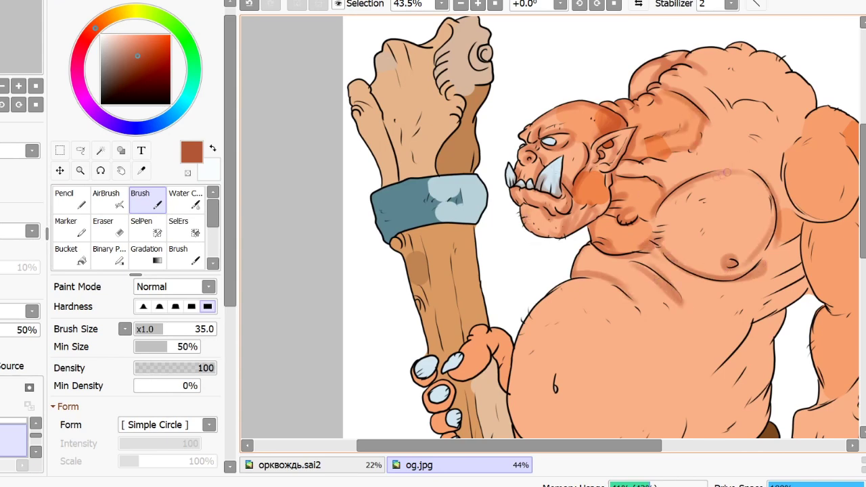
{"action": "left_click_drag", "start_coordinate": [690, 55], "coordinate": [739, 50]}
{"action": "mouse_move", "coordinate": [725, 52]}
{"action": "left_mouse_down"}
{"action": "mouse_move", "coordinate": [756, 50]}
{"action": "mouse_move", "coordinate": [756, 60]}
{"action": "left_mouse_up"}
{"action": "mouse_move", "coordinate": [708, 86]}
{"action": "left_mouse_down"}
{"action": "mouse_move", "coordinate": [732, 111]}
{"action": "mouse_move", "coordinate": [775, 123]}
{"action": "left_mouse_up"}
{"action": "left_click_drag", "start_coordinate": [750, 133], "coordinate": [808, 113]}
{"action": "mouse_move", "coordinate": [807, 87]}
{"action": "left_mouse_down"}
{"action": "mouse_move", "coordinate": [813, 109]}
{"action": "mouse_move", "coordinate": [759, 55]}
{"action": "left_mouse_up"}
Brush shading around the near shoulder muscle and down the inner edge of the upper arm
{"action": "left_click_drag", "start_coordinate": [602, 446], "coordinate": [661, 446]}
{"action": "mouse_move", "coordinate": [670, 150]}
{"action": "left_mouse_down"}
{"action": "mouse_move", "coordinate": [716, 222]}
{"action": "mouse_move", "coordinate": [744, 173]}
{"action": "left_mouse_up"}
{"action": "mouse_move", "coordinate": [700, 126]}
{"action": "left_mouse_down"}
{"action": "mouse_move", "coordinate": [717, 111]}
{"action": "mouse_move", "coordinate": [744, 202]}
{"action": "left_mouse_up"}
{"action": "left_click_drag", "start_coordinate": [686, 228], "coordinate": [702, 303]}
Brush shading into the skin folds under the armpit, along the belly's front contour and around the navel
{"action": "mouse_move", "coordinate": [681, 238]}
{"action": "left_mouse_down"}
{"action": "mouse_move", "coordinate": [671, 262]}
{"action": "mouse_move", "coordinate": [642, 287]}
{"action": "left_mouse_up"}
{"action": "mouse_move", "coordinate": [683, 276]}
{"action": "left_mouse_down"}
{"action": "mouse_move", "coordinate": [633, 304]}
{"action": "mouse_move", "coordinate": [646, 314]}
{"action": "left_mouse_up"}
{"action": "left_click_drag", "start_coordinate": [636, 317], "coordinate": [598, 367]}
{"action": "left_click_drag", "start_coordinate": [664, 311], "coordinate": [646, 351]}
{"action": "left_click_drag", "start_coordinate": [631, 356], "coordinate": [606, 390]}
{"action": "mouse_move", "coordinate": [479, 278]}
{"action": "left_mouse_down"}
{"action": "mouse_move", "coordinate": [401, 351]}
{"action": "mouse_move", "coordinate": [399, 435]}
{"action": "left_mouse_up"}
{"action": "left_click_drag", "start_coordinate": [391, 398], "coordinate": [398, 426]}
{"action": "left_click_drag", "start_coordinate": [435, 376], "coordinate": [438, 390]}
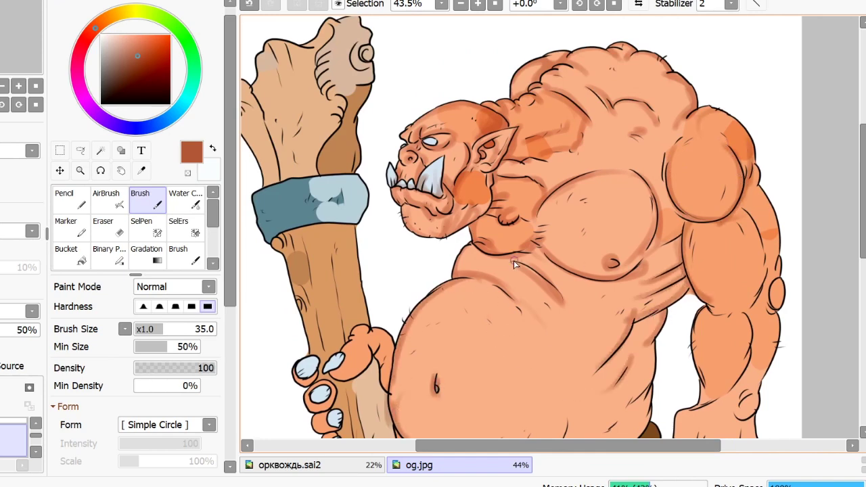
Brush shading along the near upper arm, elbow and forearm down to the wrist bone
{"action": "left_click_drag", "start_coordinate": [697, 237], "coordinate": [700, 295]}
{"action": "mouse_move", "coordinate": [758, 220]}
{"action": "left_mouse_down"}
{"action": "mouse_move", "coordinate": [756, 291]}
{"action": "mouse_move", "coordinate": [707, 322]}
{"action": "mouse_move", "coordinate": [754, 269]}
{"action": "left_mouse_up"}
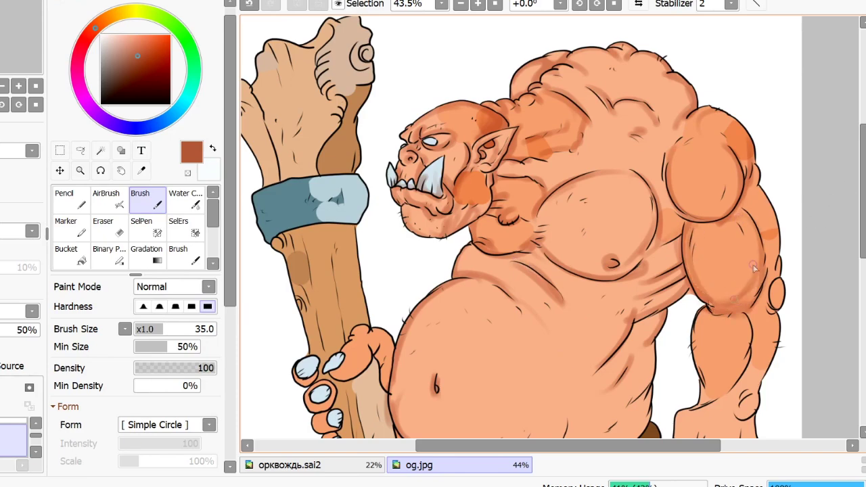
{"action": "scroll", "coordinate": [858, 169], "scroll_direction": "down", "scroll_amount": 3}
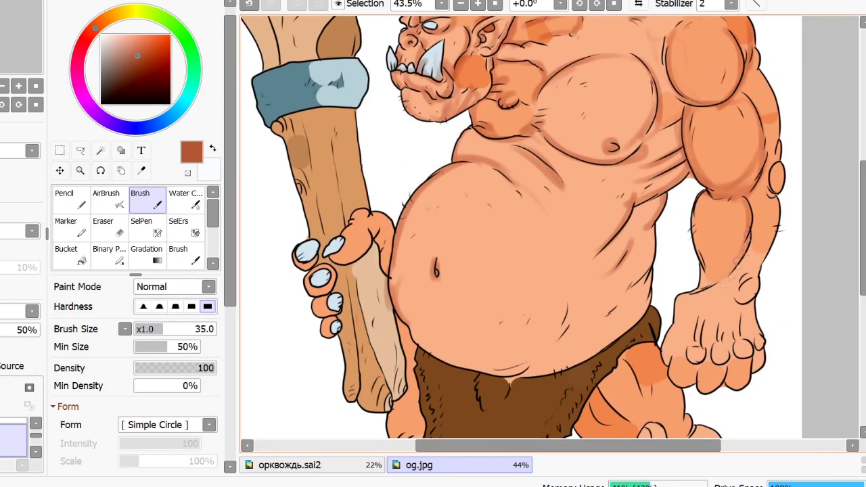
{"action": "mouse_move", "coordinate": [776, 176]}
{"action": "left_mouse_down"}
{"action": "mouse_move", "coordinate": [747, 283]}
{"action": "mouse_move", "coordinate": [731, 308]}
{"action": "left_mouse_up"}
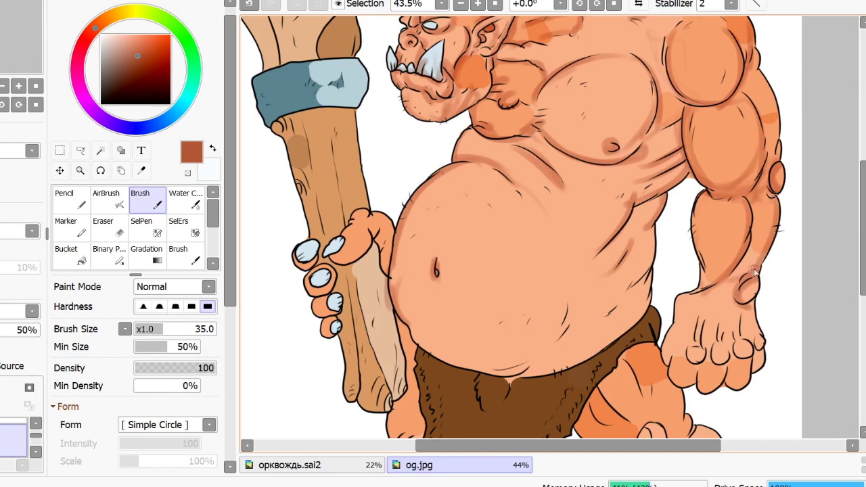
Brush shading onto the knuckles, tendons and fingers of the lowered hand, and onto its wrist and forearm
{"action": "left_click_drag", "start_coordinate": [682, 343], "coordinate": [689, 361]}
{"action": "left_click_drag", "start_coordinate": [698, 324], "coordinate": [689, 347]}
{"action": "left_click_drag", "start_coordinate": [713, 346], "coordinate": [727, 360]}
{"action": "left_click_drag", "start_coordinate": [715, 328], "coordinate": [710, 352]}
{"action": "left_click_drag", "start_coordinate": [735, 341], "coordinate": [751, 355]}
{"action": "left_click_drag", "start_coordinate": [738, 321], "coordinate": [734, 348]}
{"action": "left_click_drag", "start_coordinate": [756, 325], "coordinate": [757, 346]}
{"action": "mouse_move", "coordinate": [694, 362]}
{"action": "left_mouse_down"}
{"action": "mouse_move", "coordinate": [675, 381]}
{"action": "mouse_move", "coordinate": [721, 372]}
{"action": "mouse_move", "coordinate": [702, 385]}
{"action": "left_mouse_up"}
{"action": "left_click_drag", "start_coordinate": [679, 307], "coordinate": [709, 279]}
{"action": "mouse_move", "coordinate": [703, 200]}
{"action": "left_mouse_down"}
{"action": "mouse_move", "coordinate": [709, 270]}
{"action": "mouse_move", "coordinate": [729, 248]}
{"action": "left_mouse_up"}
{"action": "mouse_move", "coordinate": [731, 364]}
{"action": "left_mouse_down"}
{"action": "mouse_move", "coordinate": [744, 389]}
{"action": "mouse_move", "coordinate": [739, 377]}
{"action": "left_mouse_up"}
{"action": "key", "text": "e"}
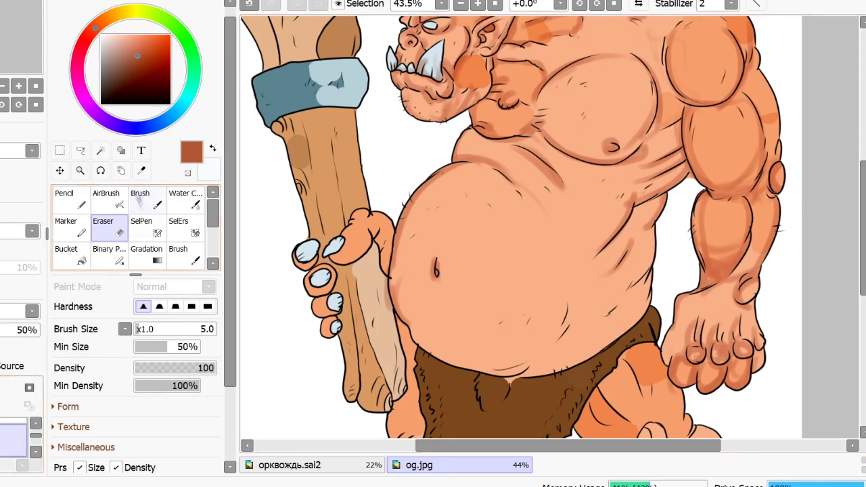
Brush shading along the belly's underside, the orc's side and back, and the fold in the loincloth
{"action": "key", "text": "b"}
{"action": "mouse_move", "coordinate": [415, 320]}
{"action": "left_mouse_down"}
{"action": "mouse_move", "coordinate": [521, 380]}
{"action": "mouse_move", "coordinate": [524, 342]}
{"action": "left_mouse_up"}
{"action": "left_click_drag", "start_coordinate": [477, 381], "coordinate": [484, 420]}
{"action": "left_click_drag", "start_coordinate": [619, 219], "coordinate": [629, 316]}
{"action": "left_click_drag", "start_coordinate": [650, 220], "coordinate": [646, 315]}
{"action": "mouse_move", "coordinate": [646, 284]}
{"action": "left_mouse_down"}
{"action": "mouse_move", "coordinate": [561, 372]}
{"action": "mouse_move", "coordinate": [636, 308]}
{"action": "left_mouse_up"}
{"action": "left_click_drag", "start_coordinate": [576, 360], "coordinate": [541, 370]}
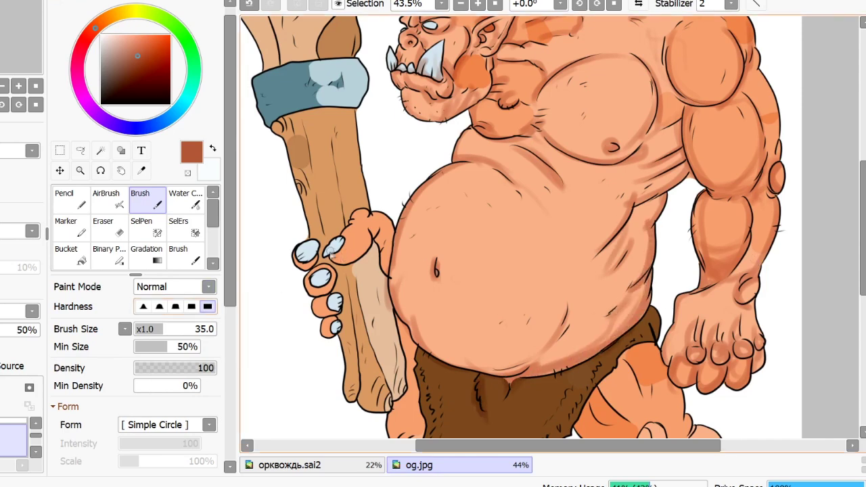
Shade the thumb of the gripping hand, and brush a lighter salmon tone over the club's shaft and metal band
{"action": "left_click_drag", "start_coordinate": [336, 257], "coordinate": [359, 233]}
{"action": "left_click", "coordinate": [316, 230], "text": "alt"}
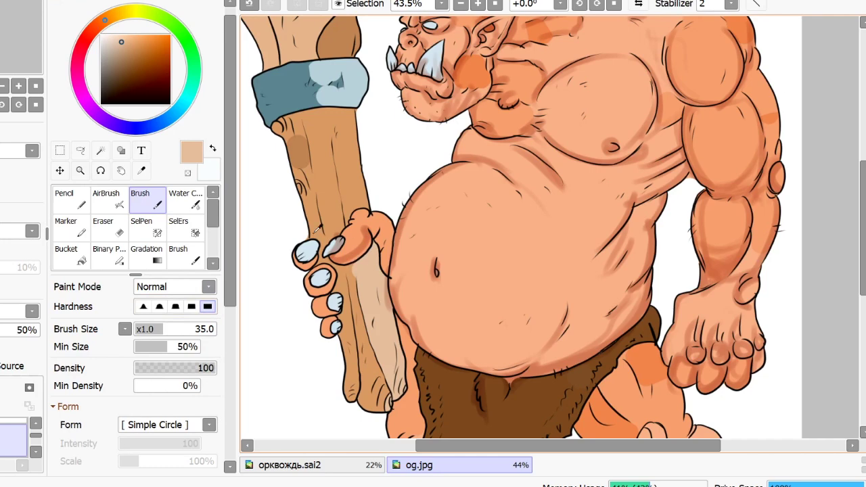
{"action": "left_click", "coordinate": [98, 27]}
{"action": "left_click", "coordinate": [133, 39]}
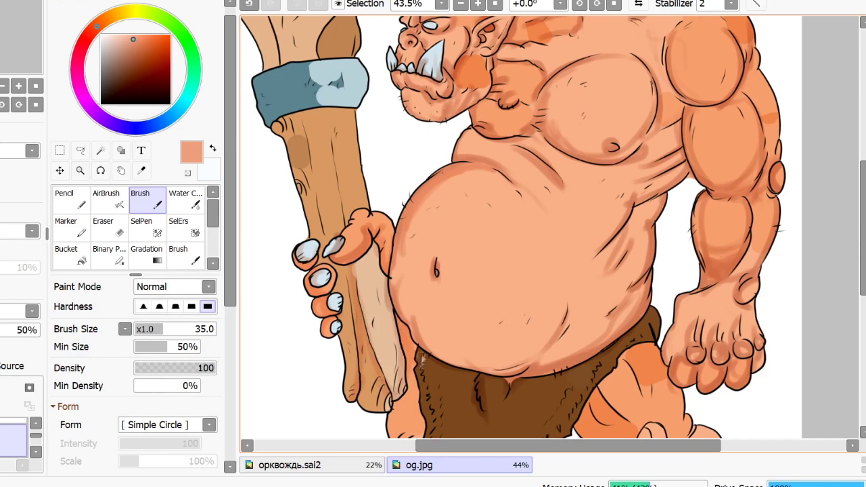
{"action": "left_click_drag", "start_coordinate": [277, 130], "coordinate": [352, 111]}
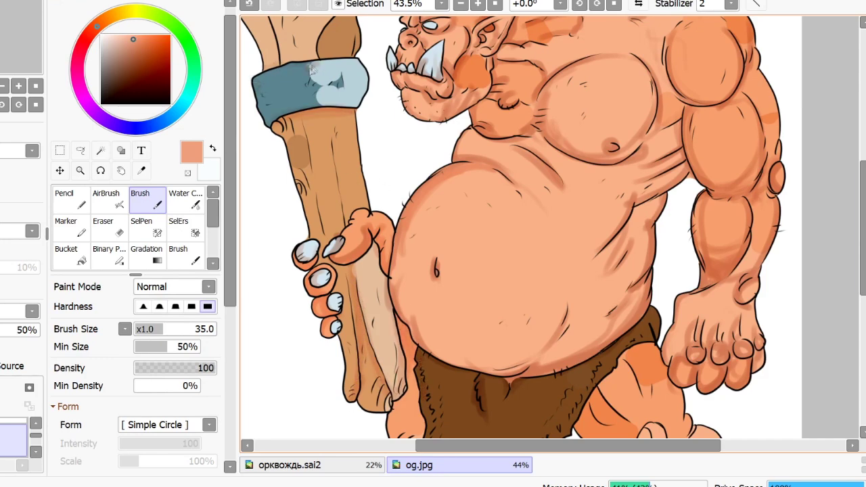
{"action": "left_click_drag", "start_coordinate": [284, 61], "coordinate": [347, 57]}
{"action": "left_click_drag", "start_coordinate": [325, 24], "coordinate": [317, 54]}
{"action": "left_click_drag", "start_coordinate": [330, 119], "coordinate": [344, 221]}
{"action": "mouse_move", "coordinate": [312, 143]}
{"action": "left_mouse_down"}
{"action": "mouse_move", "coordinate": [325, 234]}
{"action": "mouse_move", "coordinate": [355, 135]}
{"action": "mouse_move", "coordinate": [353, 194]}
{"action": "left_mouse_up"}
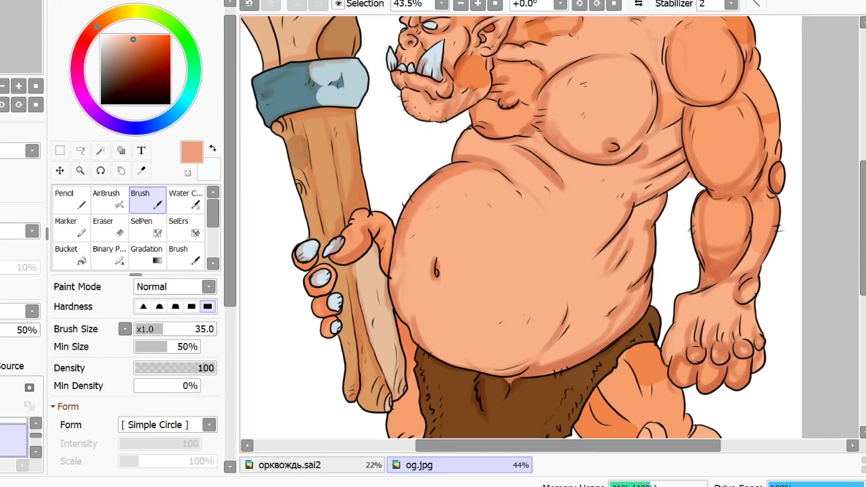
Brush soft salmon strokes on the belly's side, its upper front and its lower middle
{"action": "left_click_drag", "start_coordinate": [635, 299], "coordinate": [624, 314]}
{"action": "left_click_drag", "start_coordinate": [464, 193], "coordinate": [472, 202]}
{"action": "left_click_drag", "start_coordinate": [490, 203], "coordinate": [503, 213]}
{"action": "left_click_drag", "start_coordinate": [526, 296], "coordinate": [498, 335]}
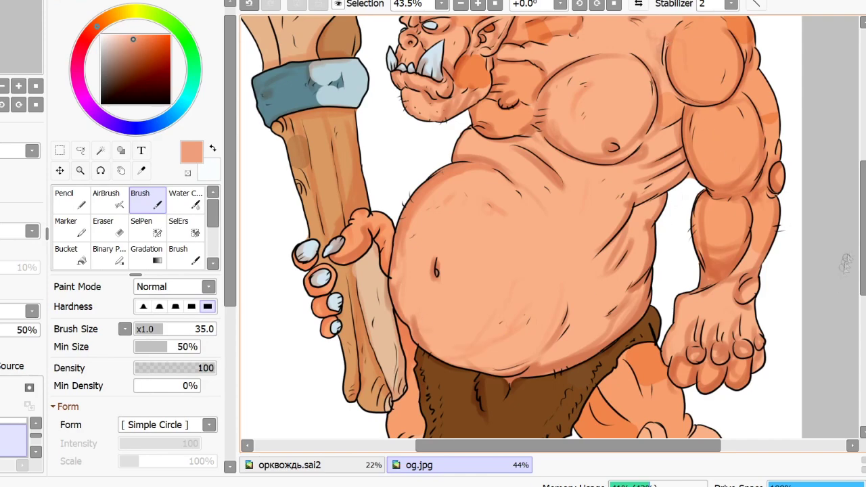
Brush salmon shading over the far leg and over the near leg's thigh, knee and calf
{"action": "scroll", "coordinate": [508, 268], "scroll_direction": "down", "scroll_amount": 3}
{"action": "mouse_move", "coordinate": [404, 292]}
{"action": "left_mouse_down"}
{"action": "mouse_move", "coordinate": [414, 288]}
{"action": "mouse_move", "coordinate": [414, 352]}
{"action": "mouse_move", "coordinate": [426, 396]}
{"action": "mouse_move", "coordinate": [484, 410]}
{"action": "mouse_move", "coordinate": [453, 379]}
{"action": "mouse_move", "coordinate": [438, 291]}
{"action": "left_mouse_up"}
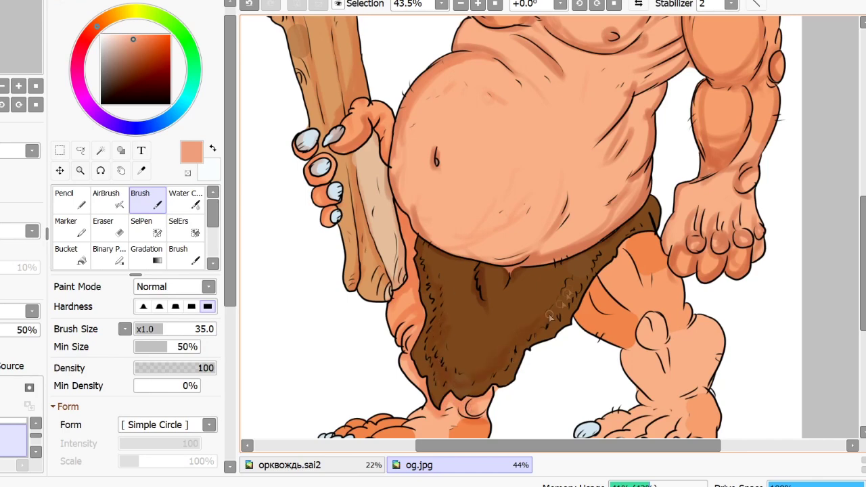
{"action": "left_click_drag", "start_coordinate": [595, 288], "coordinate": [645, 262]}
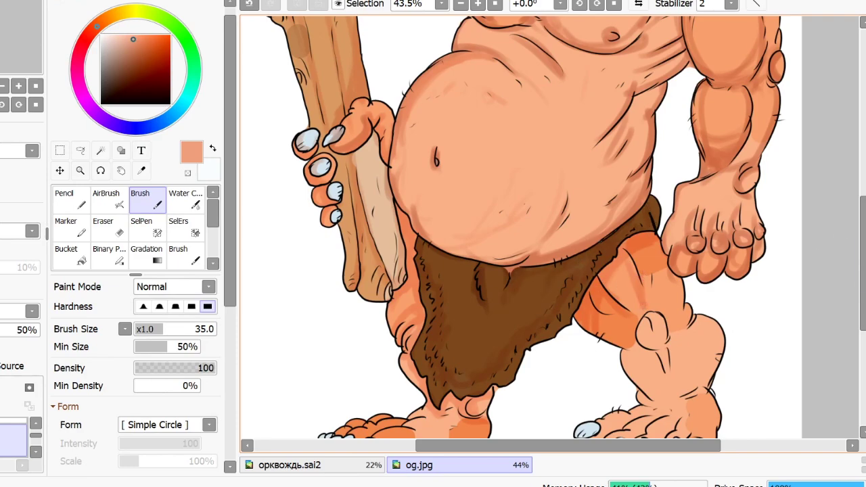
{"action": "scroll", "coordinate": [690, 264], "scroll_direction": "down", "scroll_amount": 3}
{"action": "left_click_drag", "start_coordinate": [690, 261], "coordinate": [673, 177]}
{"action": "mouse_move", "coordinate": [704, 233]}
{"action": "left_mouse_down"}
{"action": "mouse_move", "coordinate": [710, 318]}
{"action": "mouse_move", "coordinate": [639, 318]}
{"action": "left_mouse_up"}
Shade the toes and instep of the near foot and the ankle of the far foot in salmon
{"action": "mouse_move", "coordinate": [589, 338]}
{"action": "left_mouse_down"}
{"action": "mouse_move", "coordinate": [609, 347]}
{"action": "mouse_move", "coordinate": [606, 368]}
{"action": "left_mouse_up"}
{"action": "mouse_move", "coordinate": [658, 330]}
{"action": "left_mouse_down"}
{"action": "mouse_move", "coordinate": [632, 340]}
{"action": "mouse_move", "coordinate": [637, 362]}
{"action": "mouse_move", "coordinate": [667, 364]}
{"action": "left_mouse_up"}
{"action": "left_click_drag", "start_coordinate": [697, 330], "coordinate": [691, 364]}
{"action": "left_click_drag", "start_coordinate": [683, 328], "coordinate": [707, 319]}
{"action": "mouse_move", "coordinate": [460, 335]}
{"action": "left_mouse_down"}
{"action": "mouse_move", "coordinate": [452, 360]}
{"action": "mouse_move", "coordinate": [410, 368]}
{"action": "mouse_move", "coordinate": [467, 335]}
{"action": "left_mouse_up"}
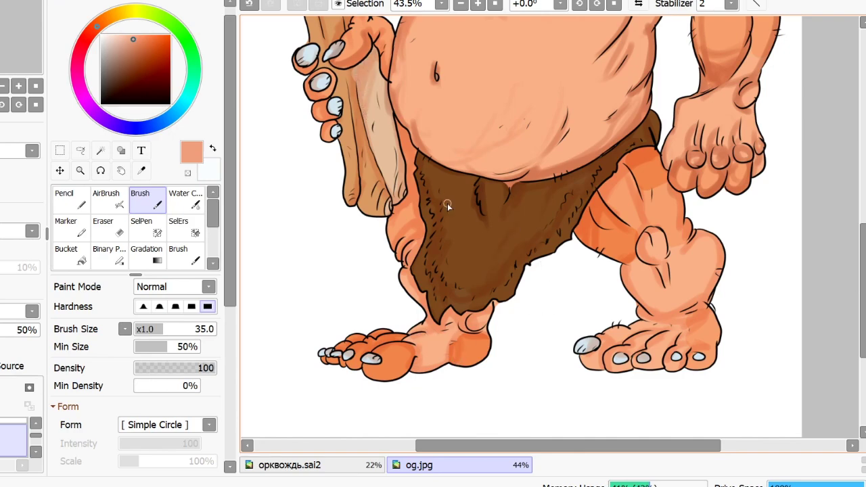
Brush salmon shading into the grain and knots of the club's head above the metal band
{"action": "scroll", "coordinate": [448, 199], "scroll_direction": "up", "scroll_amount": 5}
{"action": "mouse_move", "coordinate": [333, 158]}
{"action": "left_mouse_down"}
{"action": "mouse_move", "coordinate": [335, 40]}
{"action": "mouse_move", "coordinate": [332, 84]}
{"action": "left_mouse_up"}
{"action": "left_click_drag", "start_coordinate": [362, 37], "coordinate": [348, 155]}
{"action": "mouse_move", "coordinate": [278, 169]}
{"action": "left_mouse_down"}
{"action": "mouse_move", "coordinate": [257, 80]}
{"action": "mouse_move", "coordinate": [271, 163]}
{"action": "left_mouse_up"}
{"action": "mouse_move", "coordinate": [298, 112]}
{"action": "left_mouse_down"}
{"action": "mouse_move", "coordinate": [283, 61]}
{"action": "mouse_move", "coordinate": [308, 77]}
{"action": "left_mouse_up"}
{"action": "left_click_drag", "start_coordinate": [252, 115], "coordinate": [268, 170]}
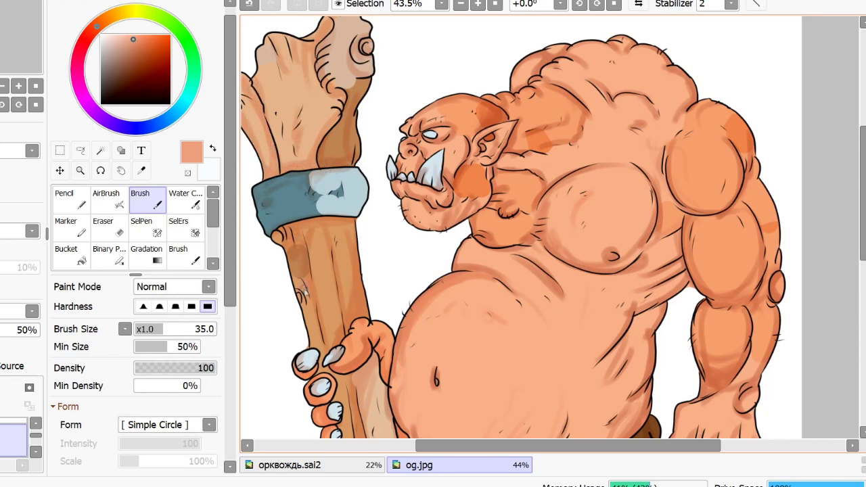
Blend the hard-edged colour patches on the far shoulder, upper chest and collarbone with salmon strokes
{"action": "mouse_move", "coordinate": [560, 151]}
{"action": "left_mouse_down"}
{"action": "mouse_move", "coordinate": [537, 121]}
{"action": "mouse_move", "coordinate": [521, 143]}
{"action": "left_mouse_up"}
{"action": "left_click_drag", "start_coordinate": [582, 92], "coordinate": [575, 135]}
{"action": "mouse_move", "coordinate": [558, 169]}
{"action": "left_mouse_down"}
{"action": "mouse_move", "coordinate": [601, 143]}
{"action": "mouse_move", "coordinate": [591, 141]}
{"action": "mouse_move", "coordinate": [590, 155]}
{"action": "left_mouse_up"}
{"action": "left_click_drag", "start_coordinate": [619, 99], "coordinate": [660, 113]}
Brush salmon over the armpit folds, the back of the near upper arm and the orc's cheek
{"action": "left_click_drag", "start_coordinate": [675, 220], "coordinate": [660, 164]}
{"action": "left_click_drag", "start_coordinate": [681, 252], "coordinate": [639, 271]}
{"action": "mouse_move", "coordinate": [677, 233]}
{"action": "left_mouse_down"}
{"action": "mouse_move", "coordinate": [639, 274]}
{"action": "mouse_move", "coordinate": [613, 282]}
{"action": "left_mouse_up"}
{"action": "mouse_move", "coordinate": [750, 214]}
{"action": "left_mouse_down"}
{"action": "mouse_move", "coordinate": [750, 193]}
{"action": "mouse_move", "coordinate": [756, 230]}
{"action": "left_mouse_up"}
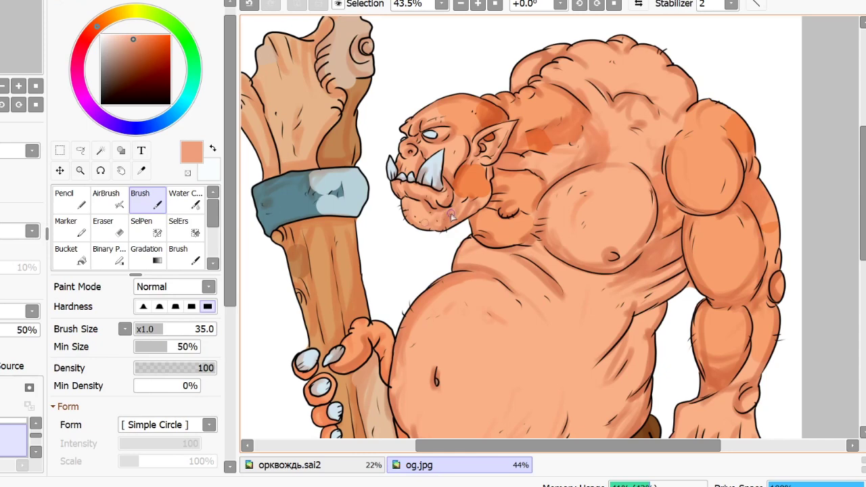
{"action": "left_click_drag", "start_coordinate": [468, 167], "coordinate": [467, 191]}
Switch to another colouring layer and soften the colour patches on the near thigh and far foot
{"action": "scroll", "coordinate": [12, 438], "scroll_direction": "down", "scroll_amount": 1}
{"action": "left_click", "coordinate": [12, 440]}
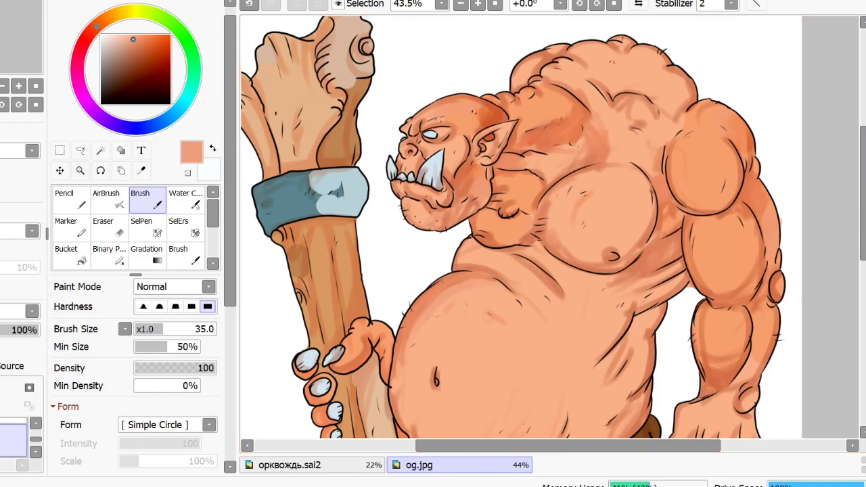
{"action": "scroll", "coordinate": [521, 227], "scroll_direction": "down", "scroll_amount": 5}
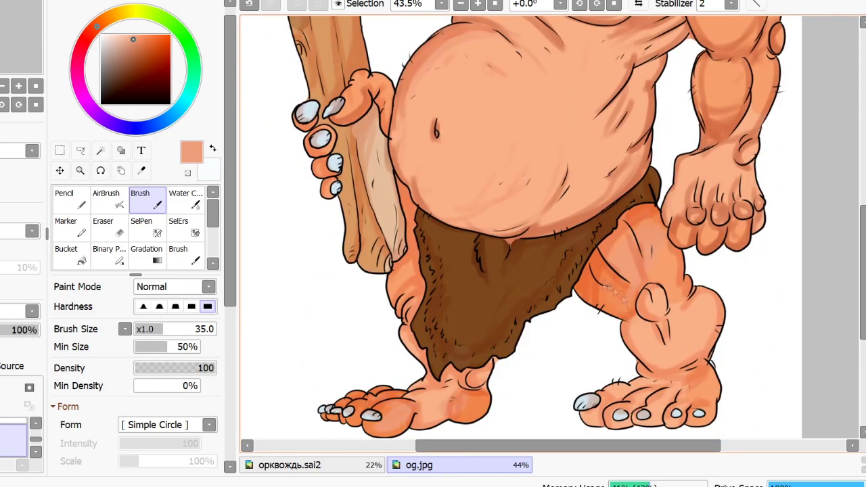
{"action": "scroll", "coordinate": [854, 272], "scroll_direction": "up", "scroll_amount": 6}
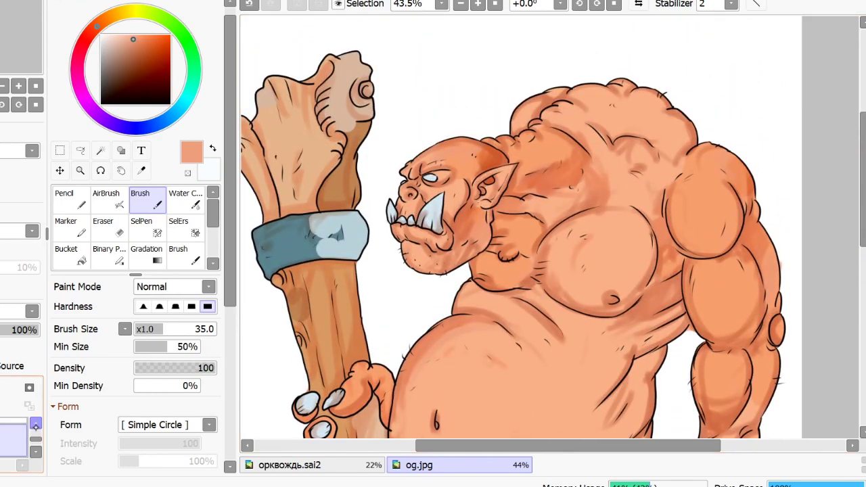
Mix a muted reddish salmon colour and brush it onto the orc's ear
{"action": "left_click", "coordinate": [32, 310]}
{"action": "left_click", "coordinate": [14, 327]}
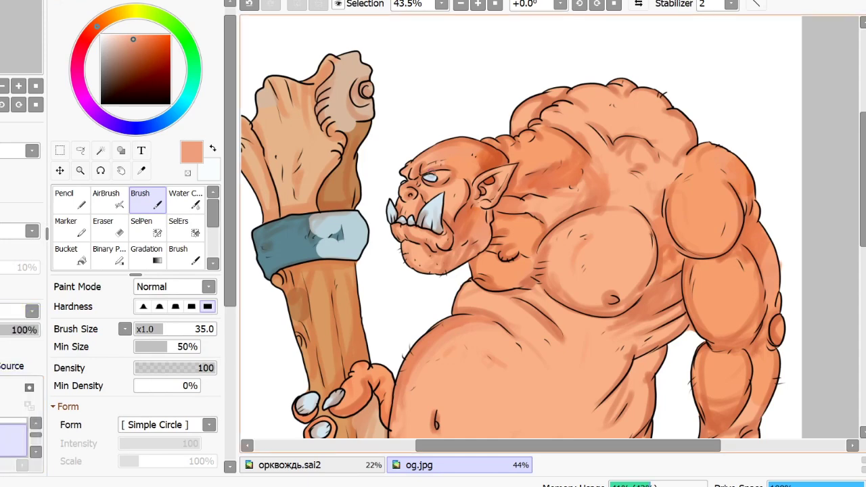
{"action": "right_click", "coordinate": [428, 177]}
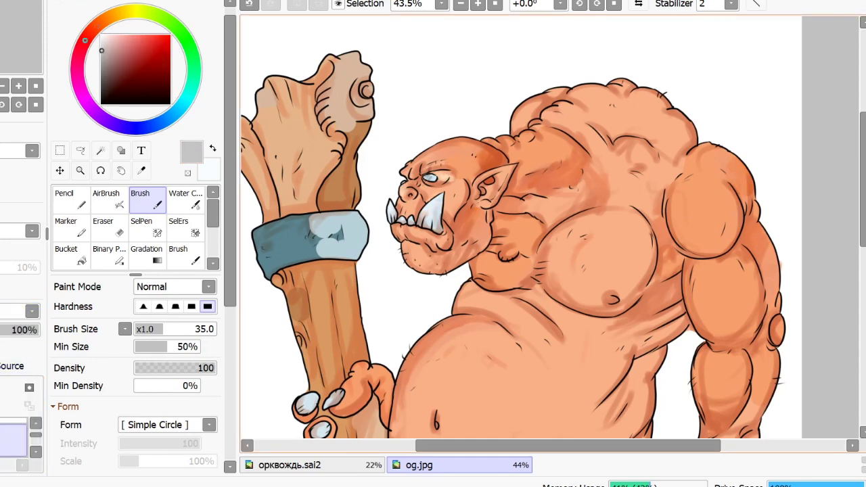
{"action": "left_click", "coordinate": [94, 29]}
{"action": "left_click", "coordinate": [138, 45]}
{"action": "left_click", "coordinate": [131, 41]}
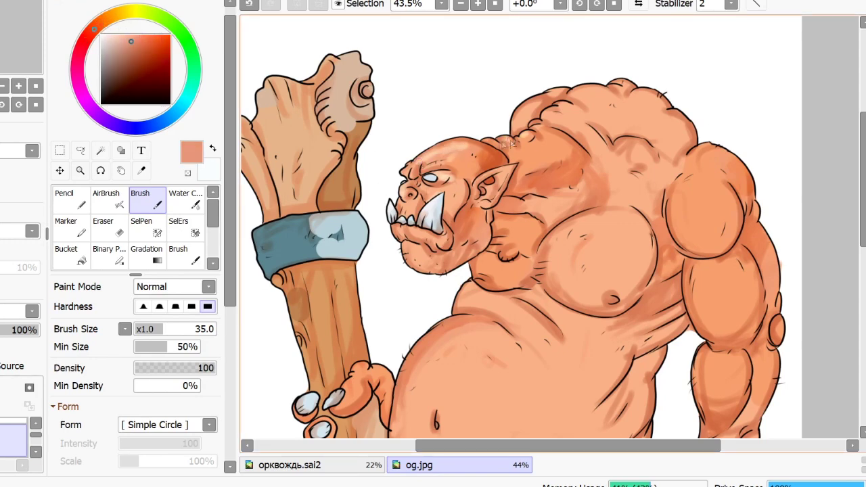
{"action": "left_click_drag", "start_coordinate": [505, 178], "coordinate": [493, 197]}
Choose a light peach colour and brush highlights on the chin, neck, collarbone and chest
{"action": "left_click", "coordinate": [444, 232], "text": "alt"}
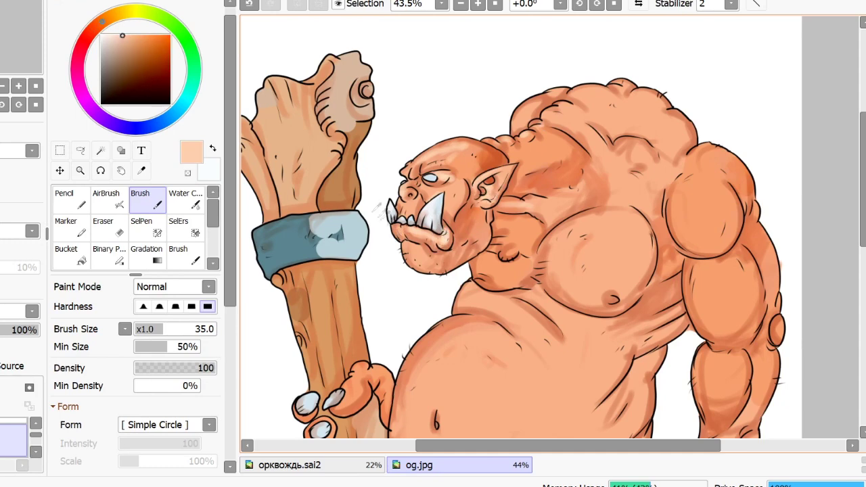
{"action": "left_click_drag", "start_coordinate": [409, 248], "coordinate": [446, 265]}
{"action": "mouse_move", "coordinate": [461, 189]}
{"action": "left_mouse_down"}
{"action": "mouse_move", "coordinate": [532, 209]}
{"action": "mouse_move", "coordinate": [558, 225]}
{"action": "mouse_move", "coordinate": [506, 254]}
{"action": "mouse_move", "coordinate": [524, 257]}
{"action": "mouse_move", "coordinate": [596, 220]}
{"action": "left_mouse_up"}
{"action": "left_click_drag", "start_coordinate": [522, 274], "coordinate": [486, 283]}
{"action": "mouse_move", "coordinate": [608, 298]}
{"action": "left_mouse_down"}
{"action": "mouse_move", "coordinate": [615, 299]}
{"action": "mouse_move", "coordinate": [596, 312]}
{"action": "left_mouse_up"}
{"action": "left_click_drag", "start_coordinate": [582, 245], "coordinate": [572, 266]}
{"action": "mouse_move", "coordinate": [639, 226]}
{"action": "left_mouse_down"}
{"action": "mouse_move", "coordinate": [643, 272]}
{"action": "mouse_move", "coordinate": [616, 288]}
{"action": "left_mouse_up"}
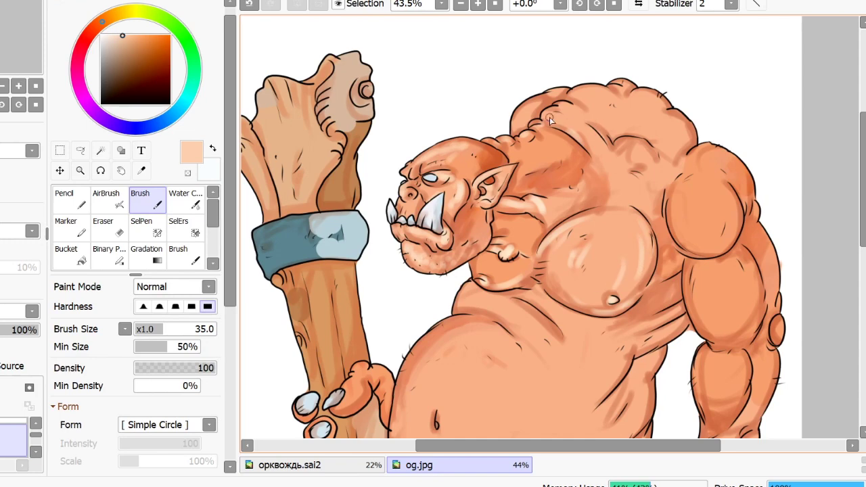
Brush light peach highlights along the upper back's bumps, the shoulders and the collarbone area
{"action": "left_click_drag", "start_coordinate": [548, 119], "coordinate": [570, 108]}
{"action": "left_click_drag", "start_coordinate": [575, 99], "coordinate": [601, 88]}
{"action": "left_click_drag", "start_coordinate": [544, 100], "coordinate": [516, 123]}
{"action": "left_click_drag", "start_coordinate": [617, 82], "coordinate": [668, 106]}
{"action": "mouse_move", "coordinate": [672, 112]}
{"action": "left_mouse_down"}
{"action": "mouse_move", "coordinate": [690, 142]}
{"action": "mouse_move", "coordinate": [697, 234]}
{"action": "mouse_move", "coordinate": [717, 244]}
{"action": "mouse_move", "coordinate": [710, 302]}
{"action": "left_mouse_up"}
{"action": "left_click_drag", "start_coordinate": [691, 177], "coordinate": [678, 183]}
{"action": "left_click_drag", "start_coordinate": [659, 170], "coordinate": [633, 185]}
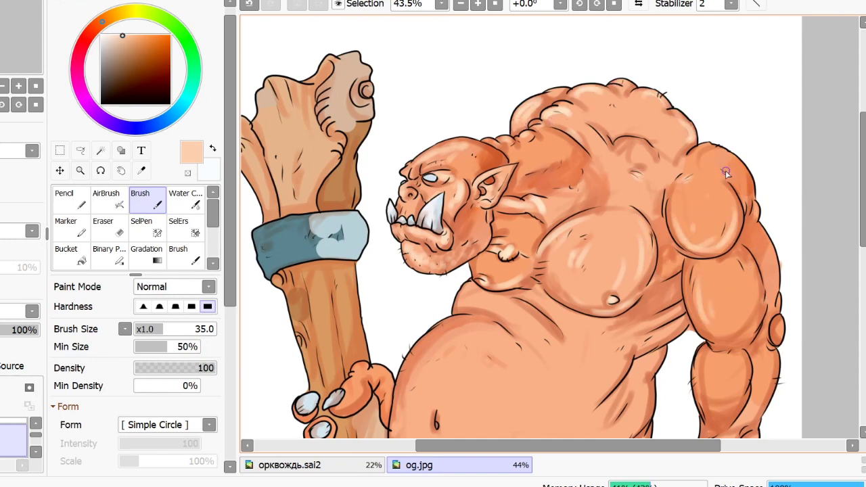
Add light peach highlights to the belly's upper folds and to the club's head and metal band
{"action": "left_click_drag", "start_coordinate": [469, 294], "coordinate": [498, 310]}
{"action": "left_click_drag", "start_coordinate": [510, 310], "coordinate": [540, 337]}
{"action": "left_click_drag", "start_coordinate": [479, 328], "coordinate": [437, 357]}
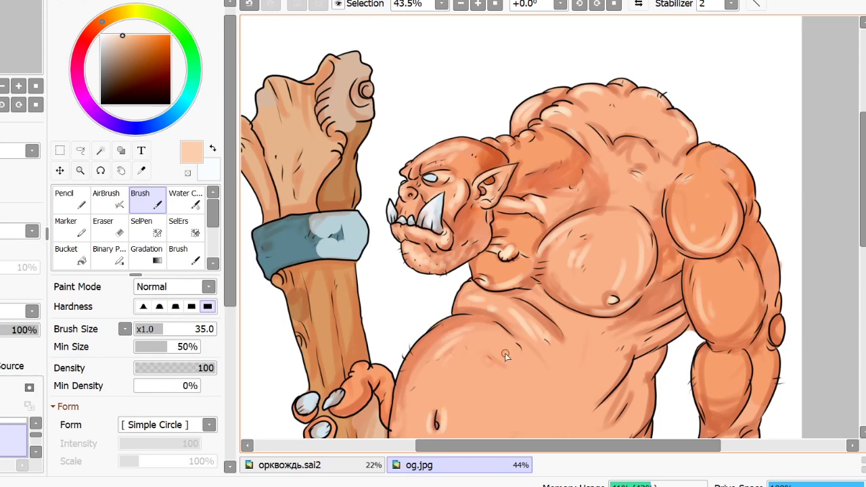
{"action": "mouse_move", "coordinate": [362, 85]}
{"action": "left_mouse_down"}
{"action": "mouse_move", "coordinate": [371, 105]}
{"action": "mouse_move", "coordinate": [341, 81]}
{"action": "mouse_move", "coordinate": [336, 105]}
{"action": "mouse_move", "coordinate": [276, 84]}
{"action": "mouse_move", "coordinate": [256, 126]}
{"action": "mouse_move", "coordinate": [271, 163]}
{"action": "mouse_move", "coordinate": [311, 204]}
{"action": "mouse_move", "coordinate": [343, 141]}
{"action": "mouse_move", "coordinate": [289, 237]}
{"action": "mouse_move", "coordinate": [354, 230]}
{"action": "mouse_move", "coordinate": [347, 247]}
{"action": "mouse_move", "coordinate": [272, 253]}
{"action": "mouse_move", "coordinate": [316, 227]}
{"action": "left_mouse_up"}
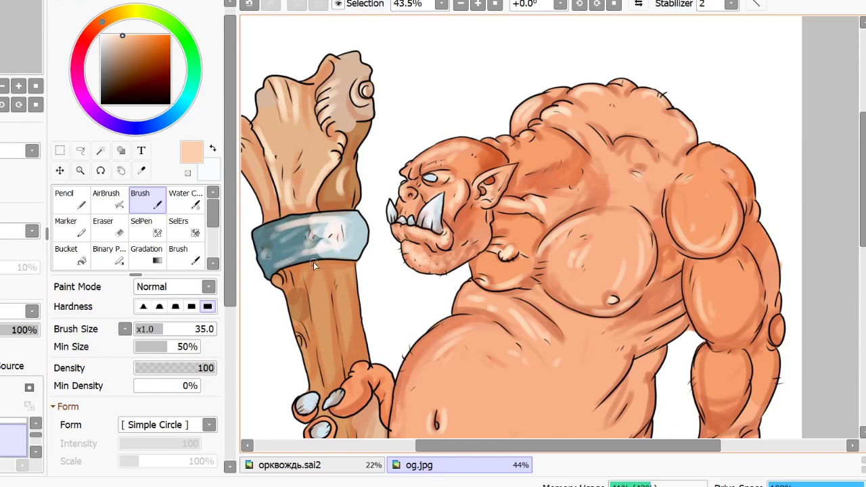
Brush light peach highlights on the near forearm, wrist and knuckles, the side folds and the belly's contour
{"action": "scroll", "coordinate": [812, 197], "scroll_direction": "down", "scroll_amount": 5}
{"action": "mouse_move", "coordinate": [694, 326]}
{"action": "left_mouse_down"}
{"action": "mouse_move", "coordinate": [746, 327]}
{"action": "mouse_move", "coordinate": [673, 333]}
{"action": "mouse_move", "coordinate": [694, 286]}
{"action": "left_mouse_up"}
{"action": "left_click_drag", "start_coordinate": [710, 198], "coordinate": [737, 197]}
{"action": "left_click_drag", "start_coordinate": [773, 163], "coordinate": [771, 177]}
{"action": "left_click_drag", "start_coordinate": [749, 272], "coordinate": [744, 287]}
{"action": "mouse_move", "coordinate": [634, 184]}
{"action": "left_mouse_down"}
{"action": "mouse_move", "coordinate": [673, 157]}
{"action": "mouse_move", "coordinate": [637, 167]}
{"action": "left_mouse_up"}
{"action": "left_click_drag", "start_coordinate": [666, 136], "coordinate": [633, 154]}
{"action": "mouse_move", "coordinate": [403, 280]}
{"action": "left_mouse_down"}
{"action": "mouse_move", "coordinate": [424, 328]}
{"action": "mouse_move", "coordinate": [472, 353]}
{"action": "mouse_move", "coordinate": [529, 352]}
{"action": "left_mouse_up"}
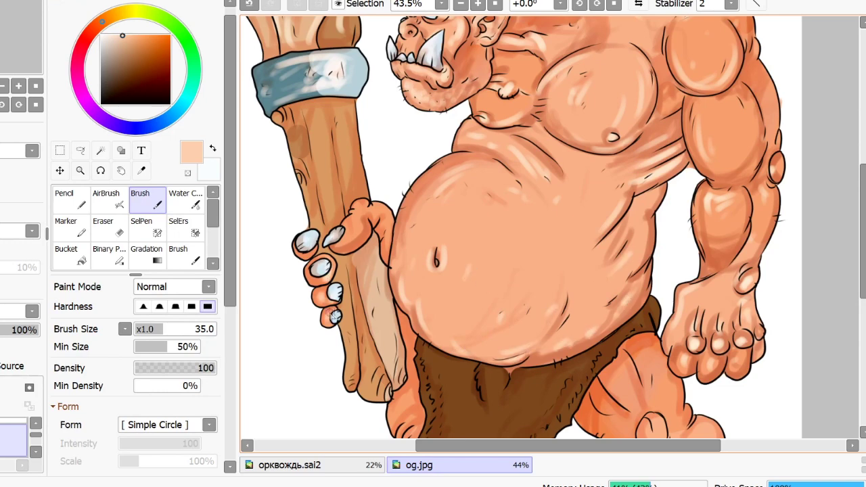
Highlight the wood grain along the club's shaft and its lower end in light peach
{"action": "left_click_drag", "start_coordinate": [389, 348], "coordinate": [400, 383]}
{"action": "mouse_move", "coordinate": [380, 369]}
{"action": "left_mouse_down"}
{"action": "mouse_move", "coordinate": [390, 393]}
{"action": "mouse_move", "coordinate": [350, 304]}
{"action": "left_mouse_up"}
{"action": "left_click_drag", "start_coordinate": [363, 270], "coordinate": [376, 318]}
{"action": "left_click_drag", "start_coordinate": [331, 227], "coordinate": [322, 134]}
{"action": "left_click_drag", "start_coordinate": [299, 118], "coordinate": [306, 190]}
{"action": "left_click_drag", "start_coordinate": [342, 116], "coordinate": [352, 190]}
Brush light peach highlights along the loincloth's edges and folds and on the near leg's knee and calf
{"action": "scroll", "coordinate": [578, 377], "scroll_direction": "down", "scroll_amount": 4}
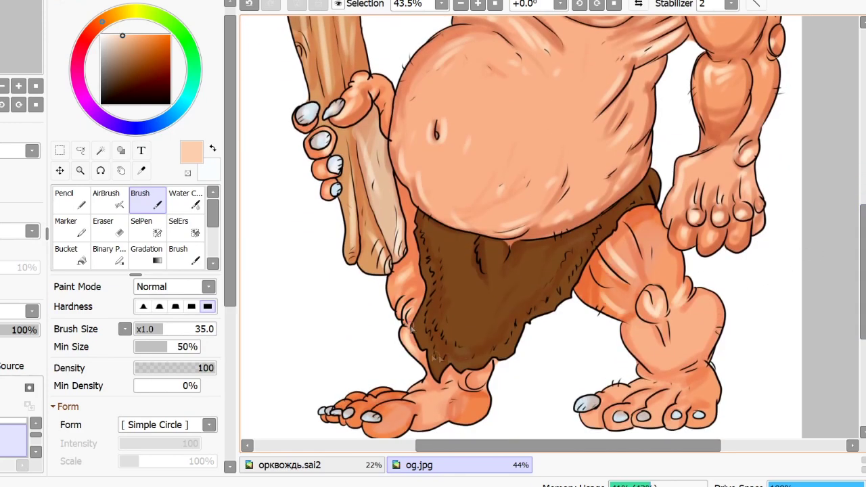
{"action": "mouse_move", "coordinate": [425, 223]}
{"action": "left_mouse_down"}
{"action": "mouse_move", "coordinate": [421, 317]}
{"action": "mouse_move", "coordinate": [433, 362]}
{"action": "mouse_move", "coordinate": [448, 364]}
{"action": "mouse_move", "coordinate": [482, 358]}
{"action": "mouse_move", "coordinate": [565, 283]}
{"action": "mouse_move", "coordinate": [591, 240]}
{"action": "mouse_move", "coordinate": [653, 189]}
{"action": "left_mouse_up"}
{"action": "left_click_drag", "start_coordinate": [487, 252], "coordinate": [517, 275]}
{"action": "left_click_drag", "start_coordinate": [634, 319], "coordinate": [654, 355]}
{"action": "left_click_drag", "start_coordinate": [708, 299], "coordinate": [694, 349]}
Add light peach highlights to the toes, insteps and ankles of both feet
{"action": "mouse_move", "coordinate": [602, 394]}
{"action": "left_mouse_down"}
{"action": "mouse_move", "coordinate": [627, 390]}
{"action": "mouse_move", "coordinate": [621, 409]}
{"action": "left_mouse_up"}
{"action": "mouse_move", "coordinate": [633, 409]}
{"action": "left_mouse_down"}
{"action": "mouse_move", "coordinate": [654, 407]}
{"action": "mouse_move", "coordinate": [670, 393]}
{"action": "left_mouse_up"}
{"action": "left_click_drag", "start_coordinate": [680, 404], "coordinate": [695, 395]}
{"action": "left_click_drag", "start_coordinate": [661, 379], "coordinate": [698, 373]}
{"action": "left_click_drag", "start_coordinate": [469, 378], "coordinate": [480, 389]}
{"action": "left_click_drag", "start_coordinate": [380, 413], "coordinate": [405, 404]}
{"action": "left_click_drag", "start_coordinate": [348, 408], "coordinate": [375, 398]}
{"action": "left_click_drag", "start_coordinate": [407, 407], "coordinate": [418, 399]}
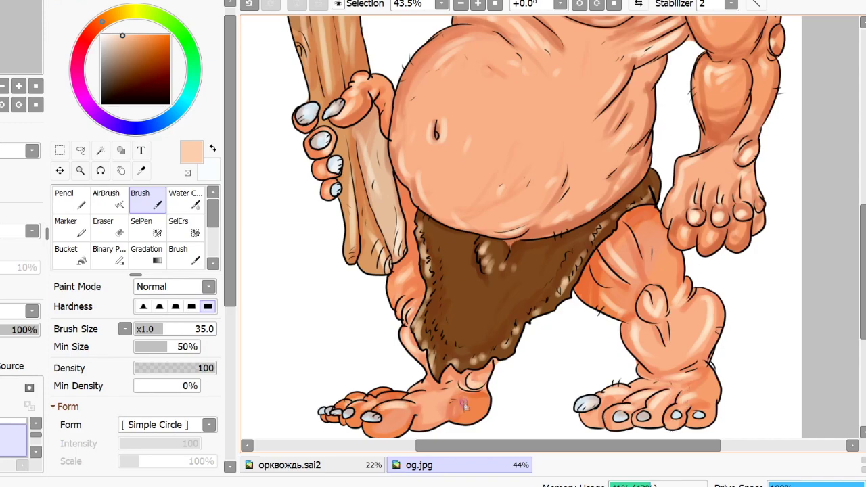
Choose a near-white bluish colour and switch to the Pencil for fine highlights
{"action": "left_click_drag", "start_coordinate": [862, 306], "coordinate": [850, 232]}
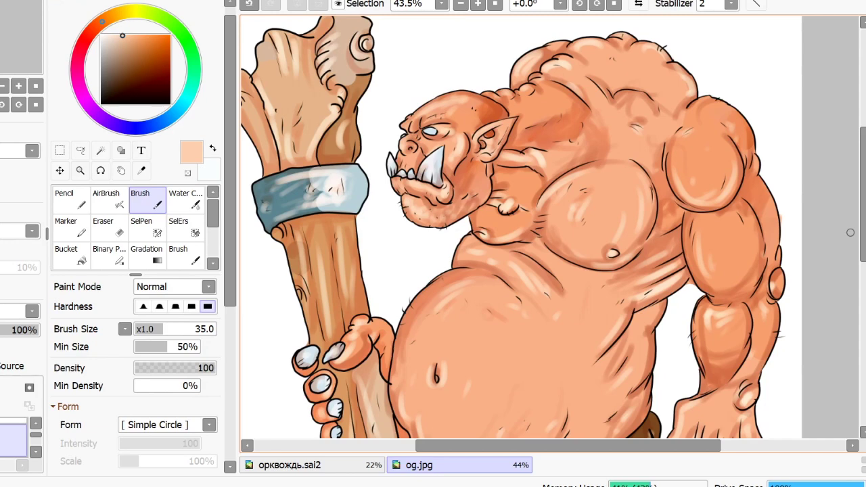
{"action": "scroll", "coordinate": [850, 232], "scroll_direction": "down", "scroll_amount": 3}
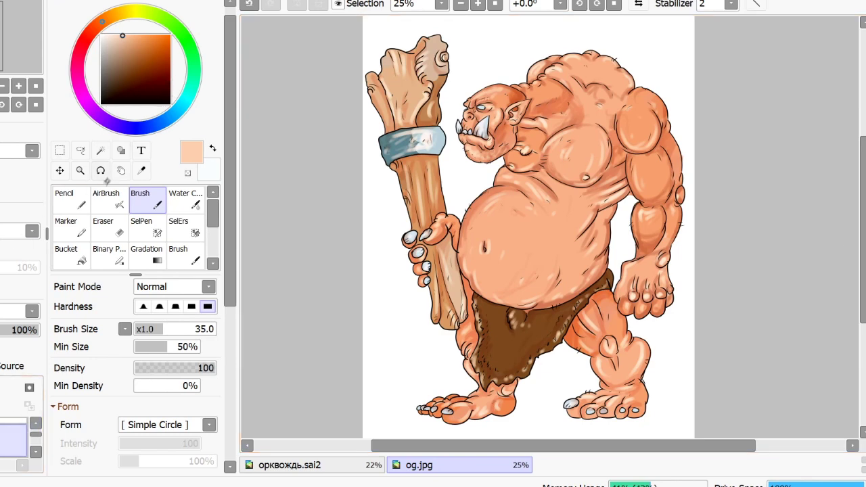
{"action": "left_click", "coordinate": [36, 423]}
{"action": "left_click", "coordinate": [34, 450]}
{"action": "left_click", "coordinate": [167, 118]}
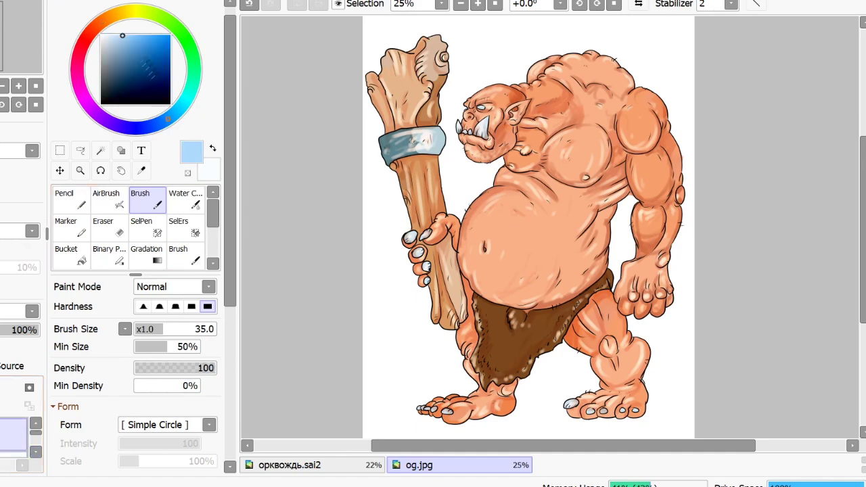
{"action": "left_click", "coordinate": [103, 38]}
{"action": "left_click", "coordinate": [76, 204]}
Draw fine near-white highlights on the orc's nostril, large tusk and lower teeth
{"action": "scroll", "coordinate": [550, 227], "scroll_direction": "up", "scroll_amount": 8}
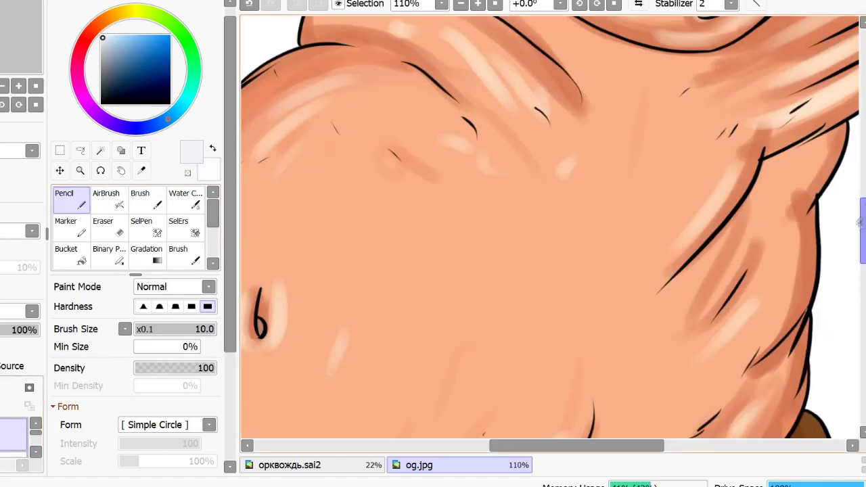
{"action": "left_click_drag", "start_coordinate": [521, 41], "coordinate": [530, 426]}
{"action": "left_click_drag", "start_coordinate": [296, 427], "coordinate": [528, 429]}
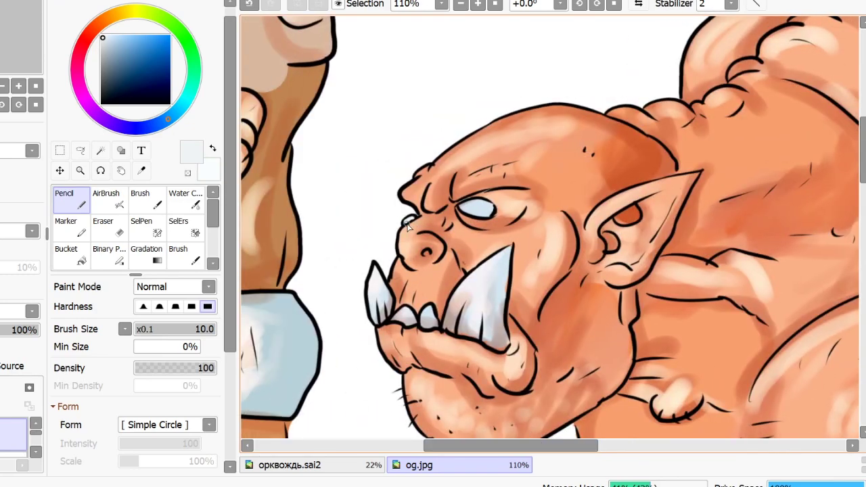
{"action": "left_click_drag", "start_coordinate": [423, 251], "coordinate": [428, 249]}
{"action": "mouse_move", "coordinate": [452, 299]}
{"action": "left_mouse_down"}
{"action": "mouse_move", "coordinate": [460, 331]}
{"action": "mouse_move", "coordinate": [484, 344]}
{"action": "mouse_move", "coordinate": [506, 293]}
{"action": "mouse_move", "coordinate": [510, 252]}
{"action": "left_mouse_up"}
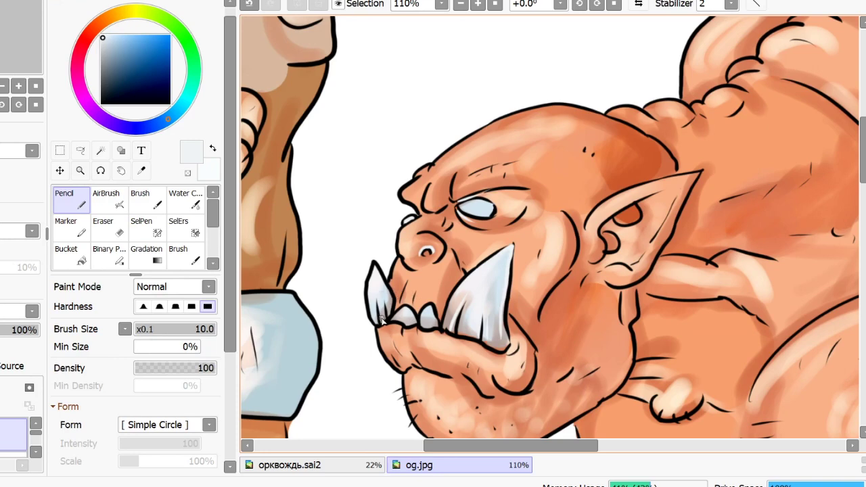
{"action": "left_click_drag", "start_coordinate": [398, 322], "coordinate": [403, 309]}
{"action": "left_click_drag", "start_coordinate": [423, 323], "coordinate": [428, 309]}
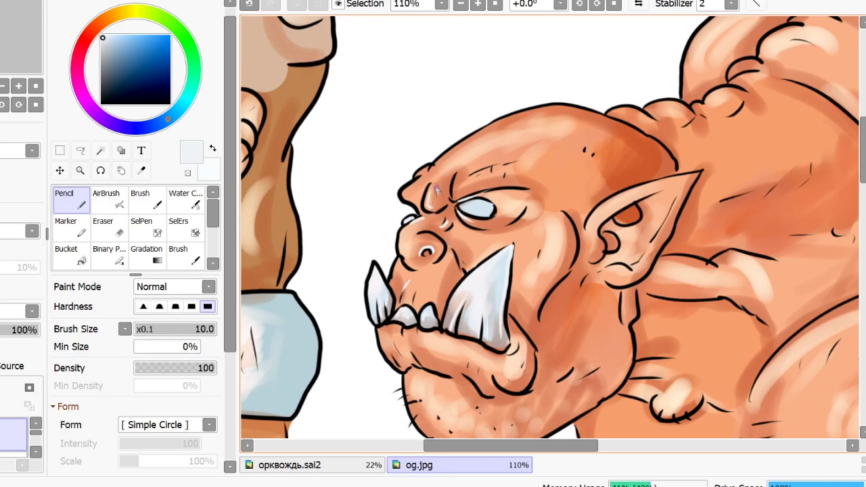
Pencil thin near-white highlights along the brow, forehead and the contours of the ear
{"action": "left_click_drag", "start_coordinate": [414, 198], "coordinate": [424, 182]}
{"action": "left_click_drag", "start_coordinate": [474, 147], "coordinate": [472, 132]}
{"action": "left_click_drag", "start_coordinate": [504, 124], "coordinate": [502, 115]}
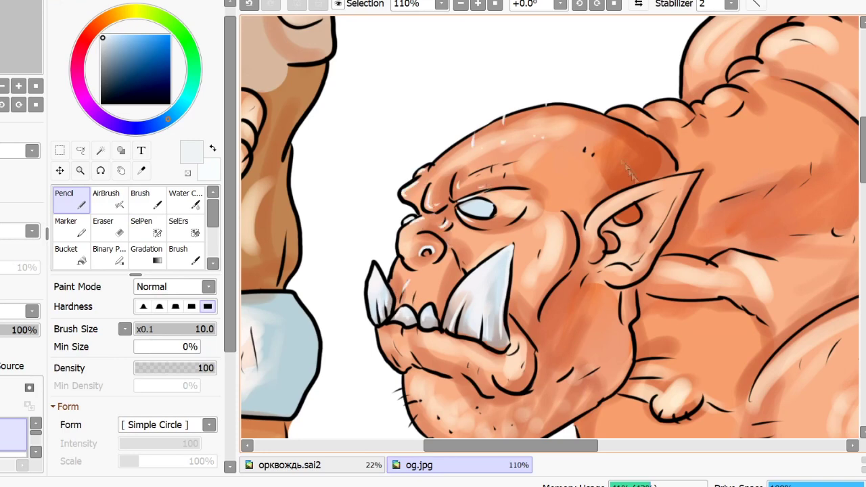
{"action": "left_click_drag", "start_coordinate": [590, 261], "coordinate": [601, 216]}
{"action": "left_click_drag", "start_coordinate": [640, 274], "coordinate": [617, 283]}
{"action": "mouse_move", "coordinate": [648, 190]}
{"action": "left_mouse_down"}
{"action": "mouse_move", "coordinate": [703, 172]}
{"action": "mouse_move", "coordinate": [680, 196]}
{"action": "left_mouse_up"}
Add near-white pencil lines to the upper lip's wrinkles and the curved cheek fold
{"action": "left_click_drag", "start_coordinate": [424, 287], "coordinate": [421, 302]}
{"action": "left_click_drag", "start_coordinate": [434, 289], "coordinate": [432, 299]}
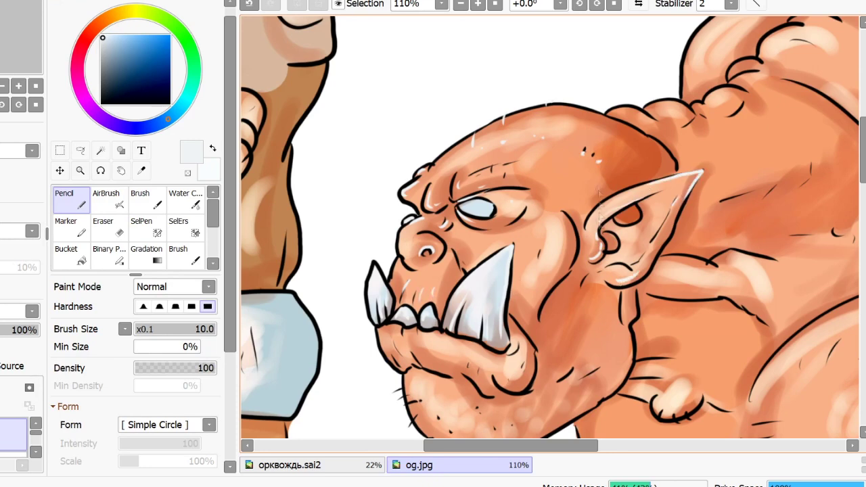
{"action": "left_click_drag", "start_coordinate": [567, 228], "coordinate": [571, 263]}
{"action": "left_click_drag", "start_coordinate": [573, 255], "coordinate": [549, 289]}
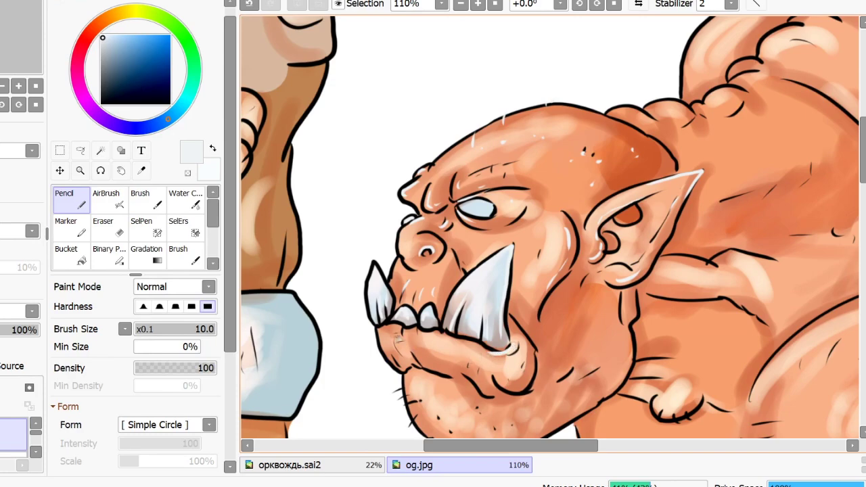
Pencil near-white highlights along the lower lip's folds, the mouth corner and the front of the chin
{"action": "left_click_drag", "start_coordinate": [413, 354], "coordinate": [412, 364]}
{"action": "left_click_drag", "start_coordinate": [421, 366], "coordinate": [447, 376]}
{"action": "left_click_drag", "start_coordinate": [473, 371], "coordinate": [494, 397]}
{"action": "mouse_move", "coordinate": [501, 380]}
{"action": "left_mouse_down"}
{"action": "mouse_move", "coordinate": [522, 391]}
{"action": "mouse_move", "coordinate": [526, 381]}
{"action": "left_mouse_up"}
{"action": "mouse_move", "coordinate": [409, 376]}
{"action": "left_mouse_down"}
{"action": "mouse_move", "coordinate": [419, 393]}
{"action": "mouse_move", "coordinate": [409, 425]}
{"action": "left_mouse_up"}
{"action": "scroll", "coordinate": [467, 291], "scroll_direction": "down", "scroll_amount": 5}
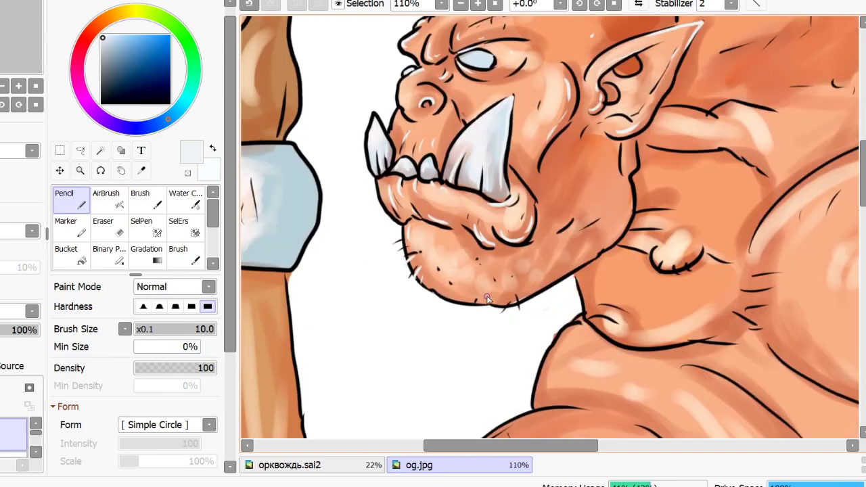
Pencil near-white highlights along the rear jaw edge, the throat wart, the lower neck contour and the breast's upper outline
{"action": "left_click_drag", "start_coordinate": [625, 192], "coordinate": [637, 159]}
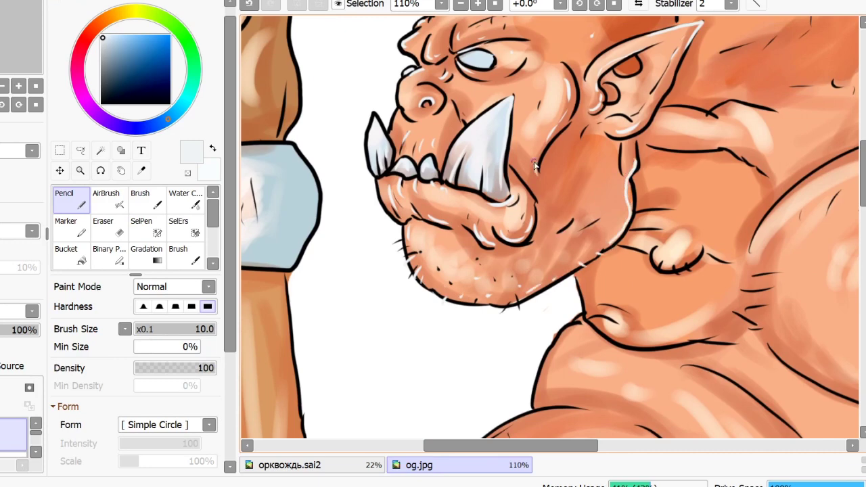
{"action": "left_click_drag", "start_coordinate": [458, 99], "coordinate": [464, 114]}
{"action": "left_click_drag", "start_coordinate": [665, 260], "coordinate": [658, 270]}
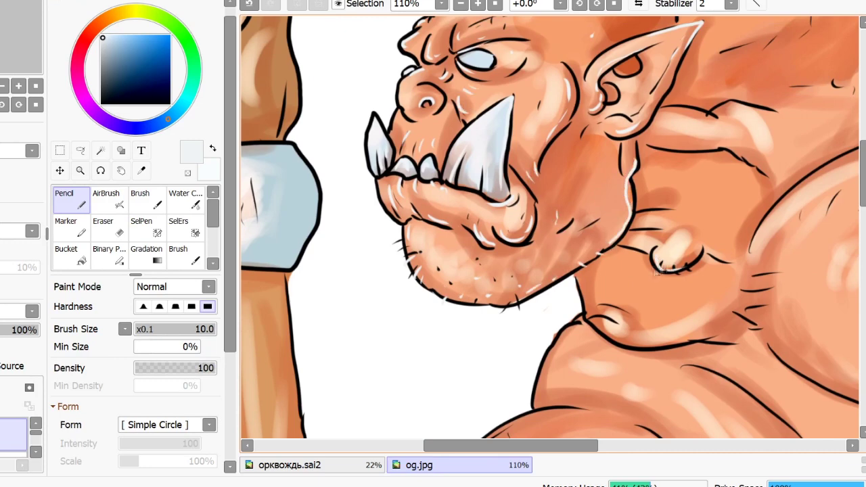
{"action": "mouse_move", "coordinate": [581, 278]}
{"action": "left_mouse_down"}
{"action": "mouse_move", "coordinate": [634, 341]}
{"action": "mouse_move", "coordinate": [710, 330]}
{"action": "left_mouse_up"}
{"action": "left_click_drag", "start_coordinate": [573, 323], "coordinate": [547, 364]}
{"action": "left_click_drag", "start_coordinate": [751, 252], "coordinate": [780, 201]}
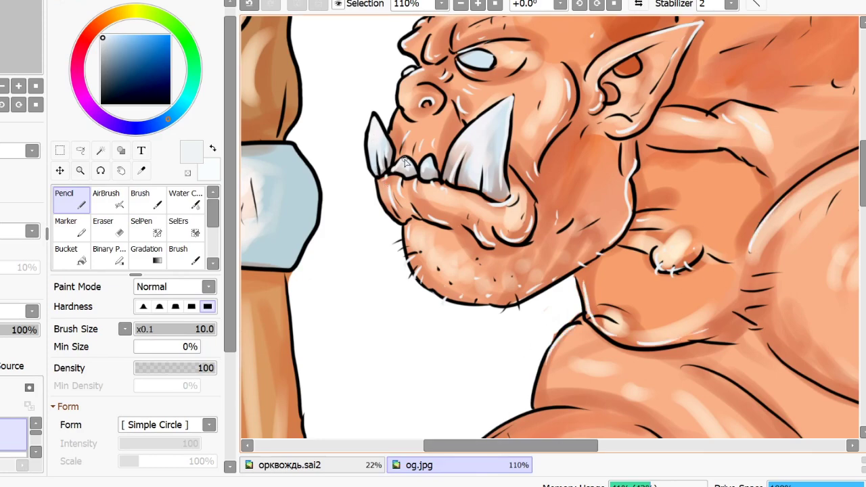
Draw fine near-white highlights on the folds of the nape and the outer contour of the shoulder hump
{"action": "scroll", "coordinate": [406, 162], "scroll_direction": "up", "scroll_amount": 5}
{"action": "left_click_drag", "start_coordinate": [709, 150], "coordinate": [734, 139]}
{"action": "left_click_drag", "start_coordinate": [731, 116], "coordinate": [790, 76]}
{"action": "left_click_drag", "start_coordinate": [769, 128], "coordinate": [760, 138]}
{"action": "left_click_drag", "start_coordinate": [685, 138], "coordinate": [723, 70]}
{"action": "left_click_drag", "start_coordinate": [819, 51], "coordinate": [838, 37]}
Add near-white pencil lines beside the upper back muscle line and the small creases between neck and chest
{"action": "left_click_drag", "start_coordinate": [522, 446], "coordinate": [606, 446]}
{"action": "left_click_drag", "start_coordinate": [518, 130], "coordinate": [572, 177]}
{"action": "left_click_drag", "start_coordinate": [522, 231], "coordinate": [522, 235]}
{"action": "left_click_drag", "start_coordinate": [438, 247], "coordinate": [454, 244]}
{"action": "left_click_drag", "start_coordinate": [508, 288], "coordinate": [530, 291]}
{"action": "left_click_drag", "start_coordinate": [545, 274], "coordinate": [555, 278]}
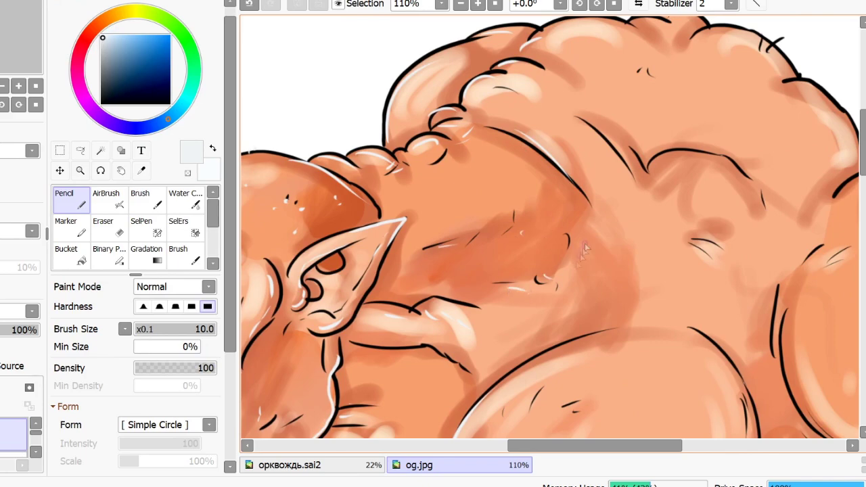
{"action": "left_click_drag", "start_coordinate": [496, 332], "coordinate": [504, 350]}
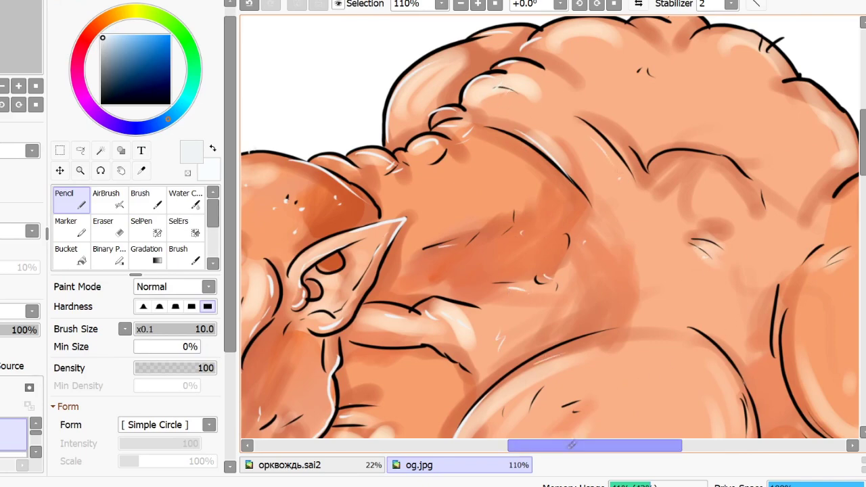
Pencil thin near-white highlights around the rounded shoulder muscle of the hanging arm
{"action": "left_click_drag", "start_coordinate": [586, 446], "coordinate": [664, 446]}
{"action": "left_click_drag", "start_coordinate": [588, 182], "coordinate": [632, 176]}
{"action": "mouse_move", "coordinate": [683, 192]}
{"action": "left_mouse_down"}
{"action": "mouse_move", "coordinate": [663, 205]}
{"action": "mouse_move", "coordinate": [680, 207]}
{"action": "left_mouse_up"}
{"action": "mouse_move", "coordinate": [517, 291]}
{"action": "left_mouse_down"}
{"action": "mouse_move", "coordinate": [513, 345]}
{"action": "mouse_move", "coordinate": [531, 400]}
{"action": "left_mouse_up"}
{"action": "left_click", "coordinate": [862, 185]}
{"action": "left_click_drag", "start_coordinate": [568, 184], "coordinate": [657, 169]}
{"action": "left_click_drag", "start_coordinate": [677, 136], "coordinate": [656, 157]}
Highlight the upper arm's inner contour, the elbow knob and the skin folds beneath the armpit with near-white lines
{"action": "left_click_drag", "start_coordinate": [556, 204], "coordinate": [579, 355]}
{"action": "left_click_drag", "start_coordinate": [787, 349], "coordinate": [772, 375]}
{"action": "left_click_drag", "start_coordinate": [756, 350], "coordinate": [736, 381]}
{"action": "left_click_drag", "start_coordinate": [546, 298], "coordinate": [487, 328]}
{"action": "left_click_drag", "start_coordinate": [554, 327], "coordinate": [488, 358]}
{"action": "left_click_drag", "start_coordinate": [549, 358], "coordinate": [497, 404]}
Pencil near-white highlights along the breast's outer and lower contours and around the nipple
{"action": "left_click_drag", "start_coordinate": [446, 288], "coordinate": [420, 315]}
{"action": "left_click_drag", "start_coordinate": [390, 289], "coordinate": [347, 317]}
{"action": "left_click_drag", "start_coordinate": [467, 117], "coordinate": [461, 250]}
{"action": "left_click_drag", "start_coordinate": [607, 445], "coordinate": [527, 443]}
{"action": "left_click_drag", "start_coordinate": [484, 262], "coordinate": [566, 327]}
Draw near-white highlights on the neck bulge, the lower neck edge and the upper belly roll
{"action": "left_click_drag", "start_coordinate": [434, 92], "coordinate": [458, 121]}
{"action": "left_click_drag", "start_coordinate": [430, 109], "coordinate": [444, 122]}
{"action": "mouse_move", "coordinate": [424, 236]}
{"action": "left_mouse_down"}
{"action": "mouse_move", "coordinate": [404, 255]}
{"action": "mouse_move", "coordinate": [445, 273]}
{"action": "left_mouse_up"}
{"action": "left_click_drag", "start_coordinate": [390, 325], "coordinate": [415, 336]}
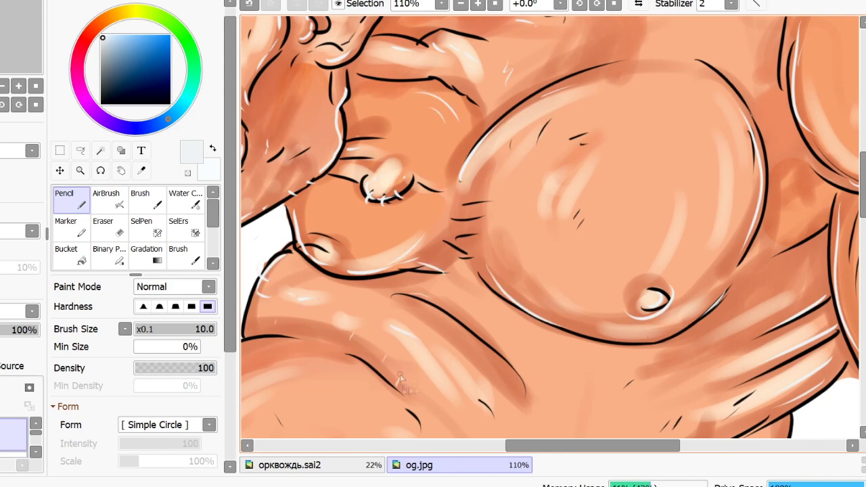
Add short near-white ticks beside the small creases on the orc's side, breast and neck
{"action": "left_click_drag", "start_coordinate": [640, 383], "coordinate": [633, 385]}
{"action": "left_click_drag", "start_coordinate": [685, 404], "coordinate": [678, 410]}
{"action": "left_click_drag", "start_coordinate": [586, 220], "coordinate": [576, 226]}
{"action": "left_click_drag", "start_coordinate": [474, 218], "coordinate": [455, 222]}
{"action": "mouse_move", "coordinate": [480, 229]}
{"action": "left_mouse_down"}
{"action": "mouse_move", "coordinate": [459, 232]}
{"action": "mouse_move", "coordinate": [460, 219]}
{"action": "left_mouse_up"}
Pencil near-white highlights on the forearm's muscles, its edge hairs and the wrist knob
{"action": "left_click_drag", "start_coordinate": [646, 446], "coordinate": [775, 445]}
{"action": "left_click_drag", "start_coordinate": [862, 193], "coordinate": [862, 233]}
{"action": "left_click_drag", "start_coordinate": [406, 216], "coordinate": [398, 225]}
{"action": "left_click_drag", "start_coordinate": [443, 183], "coordinate": [494, 184]}
{"action": "mouse_move", "coordinate": [549, 384]}
{"action": "left_mouse_down"}
{"action": "mouse_move", "coordinate": [527, 407]}
{"action": "mouse_move", "coordinate": [521, 393]}
{"action": "left_mouse_up"}
{"action": "left_click_drag", "start_coordinate": [607, 284], "coordinate": [596, 301]}
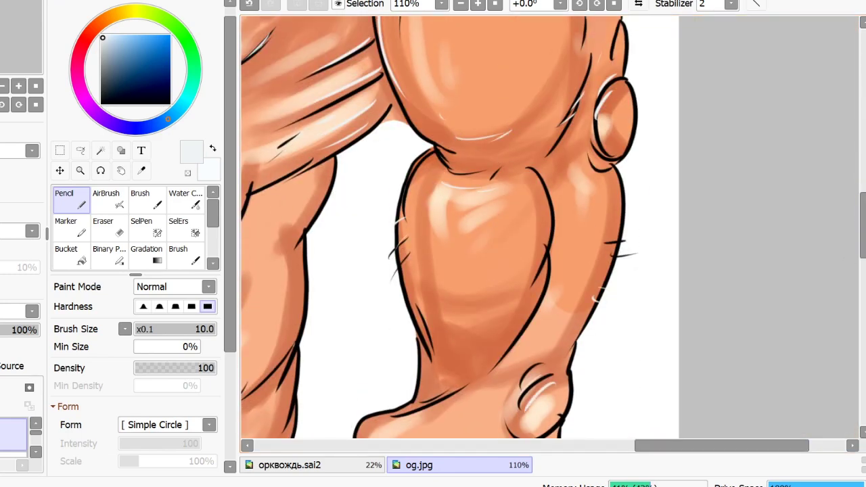
Draw near-white highlights on the hanging hand's fingers, outer edge, wrist crease and tendons
{"action": "scroll", "coordinate": [808, 291], "scroll_direction": "down", "scroll_amount": 5}
{"action": "left_click_drag", "start_coordinate": [342, 306], "coordinate": [351, 267]}
{"action": "left_click_drag", "start_coordinate": [420, 300], "coordinate": [418, 325]}
{"action": "left_click_drag", "start_coordinate": [363, 150], "coordinate": [406, 107]}
{"action": "left_click_drag", "start_coordinate": [423, 90], "coordinate": [453, 69]}
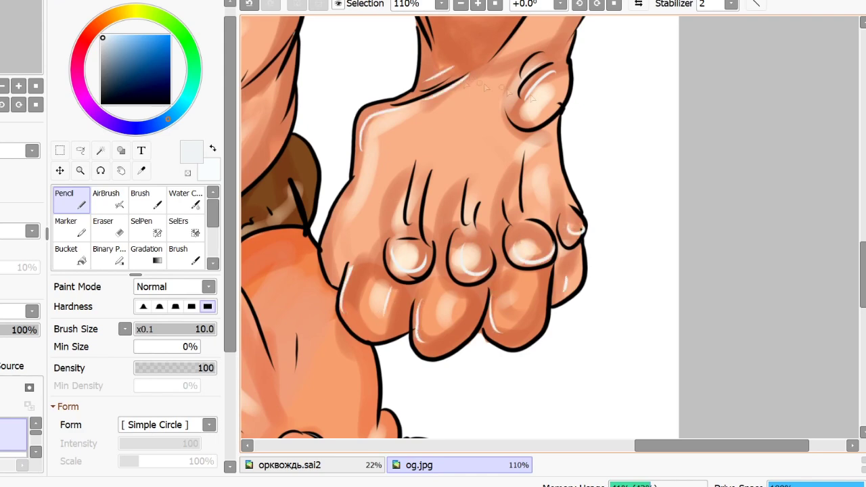
{"action": "left_click_drag", "start_coordinate": [426, 168], "coordinate": [417, 225]}
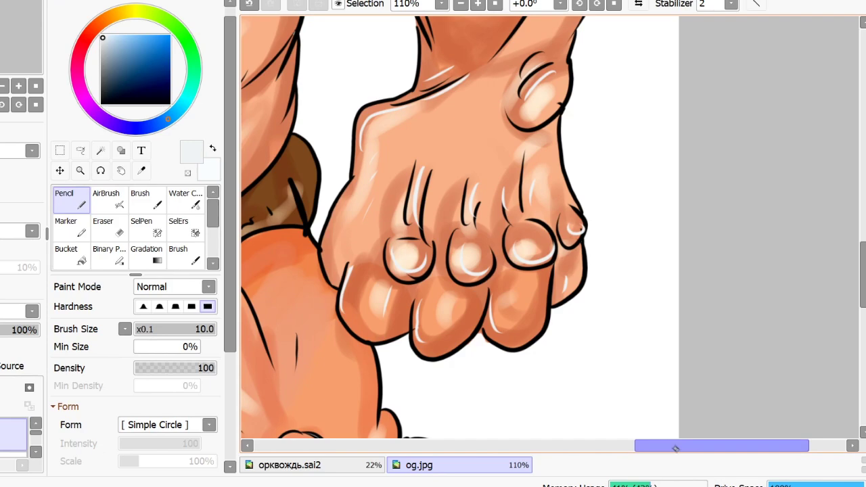
Pencil near-white lines along the belly's lower edge and the fur strands at the loincloth's hip end
{"action": "left_click_drag", "start_coordinate": [677, 447], "coordinate": [590, 445]}
{"action": "left_click_drag", "start_coordinate": [459, 265], "coordinate": [525, 219]}
{"action": "left_click_drag", "start_coordinate": [586, 222], "coordinate": [595, 213]}
{"action": "left_click_drag", "start_coordinate": [490, 275], "coordinate": [478, 301]}
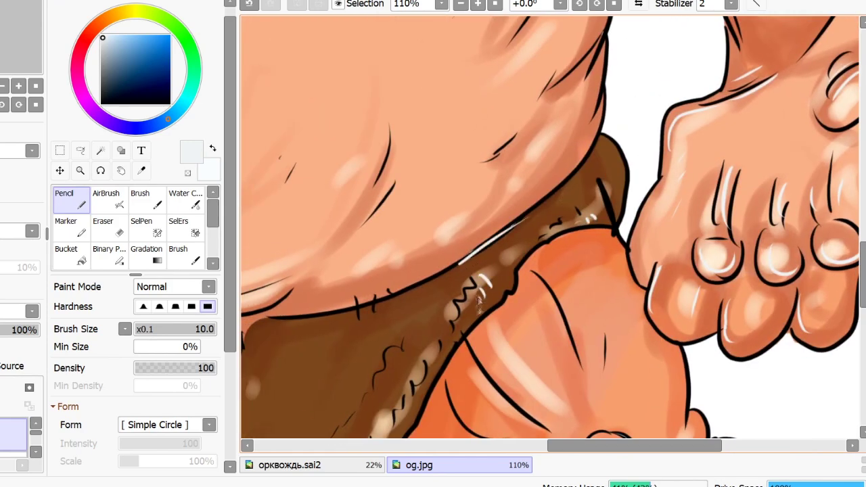
{"action": "left_click_drag", "start_coordinate": [615, 164], "coordinate": [601, 181]}
{"action": "left_click_drag", "start_coordinate": [614, 175], "coordinate": [606, 188]}
Add near-white strokes to the loincloth's waistline stitches and the fur tuft below the belly's centre
{"action": "left_click_drag", "start_coordinate": [634, 445], "coordinate": [569, 446]}
{"action": "left_click_drag", "start_coordinate": [641, 291], "coordinate": [598, 315]}
{"action": "left_click_drag", "start_coordinate": [597, 308], "coordinate": [581, 320]}
{"action": "left_click_drag", "start_coordinate": [630, 349], "coordinate": [619, 361]}
{"action": "left_click_drag", "start_coordinate": [404, 309], "coordinate": [414, 414]}
{"action": "left_click_drag", "start_coordinate": [485, 344], "coordinate": [479, 371]}
{"action": "left_click_drag", "start_coordinate": [470, 378], "coordinate": [452, 401]}
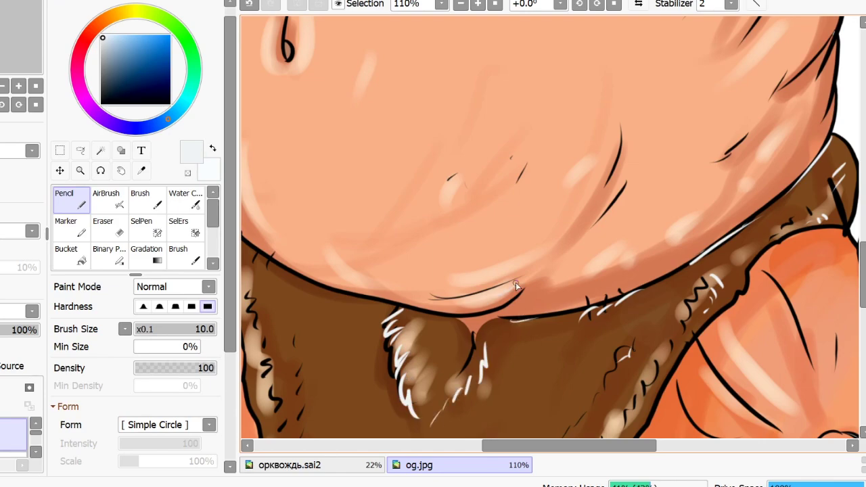
Outline the navel with near-white highlights and accent the loincloth's ragged lower and side edges
{"action": "left_click_drag", "start_coordinate": [302, 35], "coordinate": [299, 67]}
{"action": "left_click_drag", "start_coordinate": [267, 44], "coordinate": [272, 69]}
{"action": "left_click_drag", "start_coordinate": [863, 272], "coordinate": [864, 303]}
{"action": "left_click_drag", "start_coordinate": [725, 101], "coordinate": [661, 191]}
{"action": "mouse_move", "coordinate": [667, 161]}
{"action": "left_mouse_down"}
{"action": "mouse_move", "coordinate": [587, 291]}
{"action": "mouse_move", "coordinate": [481, 392]}
{"action": "mouse_move", "coordinate": [433, 417]}
{"action": "left_mouse_up"}
{"action": "left_click_drag", "start_coordinate": [264, 237], "coordinate": [244, 327]}
{"action": "left_click_drag", "start_coordinate": [263, 196], "coordinate": [254, 134]}
Pencil near-white highlights around the near leg's kneecap, on the thigh and at the top of the calf
{"action": "left_click_drag", "start_coordinate": [590, 445], "coordinate": [650, 445]}
{"action": "left_click_drag", "start_coordinate": [502, 152], "coordinate": [556, 205]}
{"action": "mouse_move", "coordinate": [598, 251]}
{"action": "left_mouse_down"}
{"action": "mouse_move", "coordinate": [590, 273]}
{"action": "mouse_move", "coordinate": [624, 225]}
{"action": "left_mouse_up"}
{"action": "left_click_drag", "start_coordinate": [591, 323], "coordinate": [646, 331]}
{"action": "left_click_drag", "start_coordinate": [728, 242], "coordinate": [713, 268]}
{"action": "left_click_drag", "start_coordinate": [711, 218], "coordinate": [706, 238]}
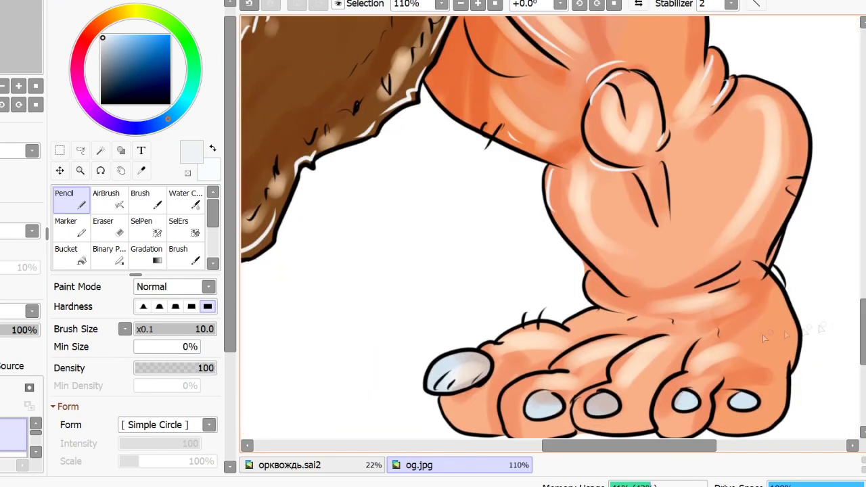
{"action": "left_click_drag", "start_coordinate": [862, 291], "coordinate": [863, 315]}
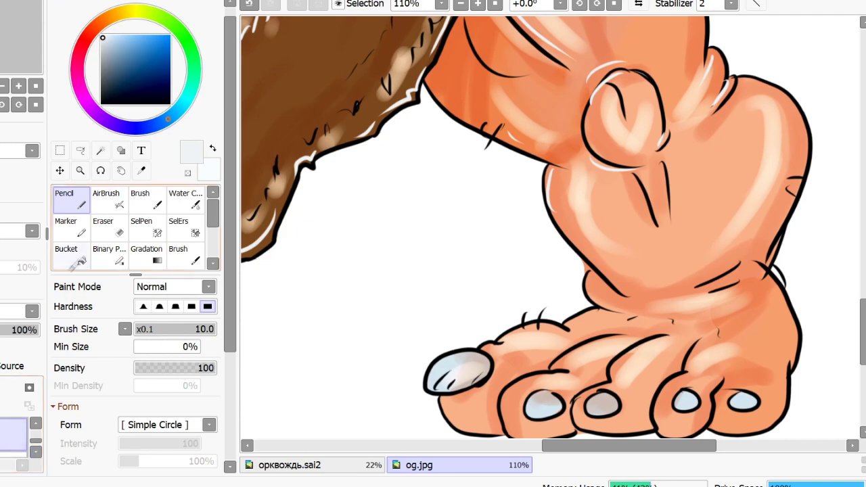
Draw near-white pencil highlights on the near foot's ankle folds, instep creases and toes
{"action": "left_click", "coordinate": [105, 227]}
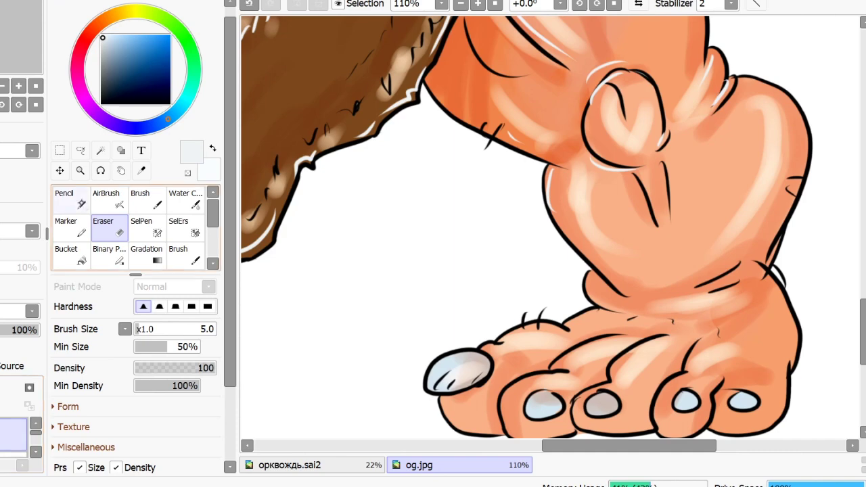
{"action": "left_click", "coordinate": [81, 205]}
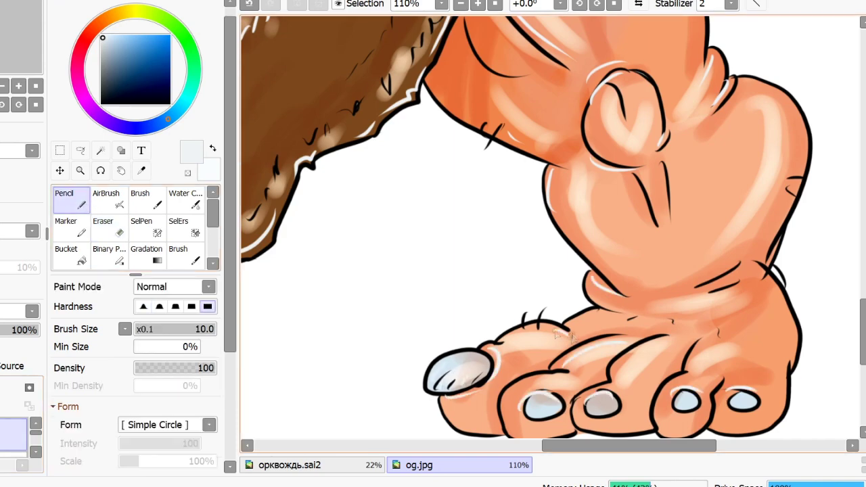
{"action": "left_click_drag", "start_coordinate": [603, 295], "coordinate": [668, 308]}
{"action": "left_click_drag", "start_coordinate": [721, 286], "coordinate": [742, 278]}
{"action": "left_click_drag", "start_coordinate": [653, 322], "coordinate": [676, 323]}
{"action": "left_click_drag", "start_coordinate": [723, 317], "coordinate": [743, 310]}
{"action": "left_click_drag", "start_coordinate": [696, 341], "coordinate": [686, 367]}
{"action": "mouse_move", "coordinate": [727, 391]}
{"action": "left_mouse_down"}
{"action": "mouse_move", "coordinate": [747, 387]}
{"action": "mouse_move", "coordinate": [764, 421]}
{"action": "left_mouse_up"}
{"action": "left_click_drag", "start_coordinate": [743, 420], "coordinate": [724, 424]}
Add near-white highlights along the near leg's shin, central crease and rear calf contour
{"action": "left_click_drag", "start_coordinate": [586, 203], "coordinate": [627, 250]}
{"action": "left_click_drag", "start_coordinate": [653, 176], "coordinate": [661, 203]}
{"action": "left_click_drag", "start_coordinate": [772, 143], "coordinate": [778, 161]}
{"action": "left_click_drag", "start_coordinate": [766, 213], "coordinate": [744, 246]}
{"action": "left_click_drag", "start_coordinate": [799, 193], "coordinate": [786, 206]}
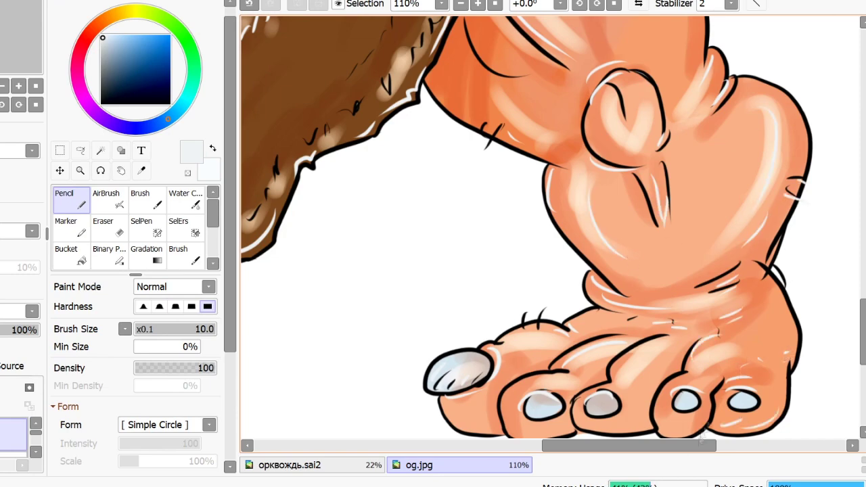
Pencil near-white highlights on the far foot's toes, toenails and big toe contour
{"action": "left_click_drag", "start_coordinate": [699, 445], "coordinate": [498, 445]}
{"action": "mouse_move", "coordinate": [632, 392]}
{"action": "left_mouse_down"}
{"action": "mouse_move", "coordinate": [657, 423]}
{"action": "mouse_move", "coordinate": [736, 366]}
{"action": "mouse_move", "coordinate": [609, 365]}
{"action": "mouse_move", "coordinate": [528, 389]}
{"action": "mouse_move", "coordinate": [561, 360]}
{"action": "left_mouse_up"}
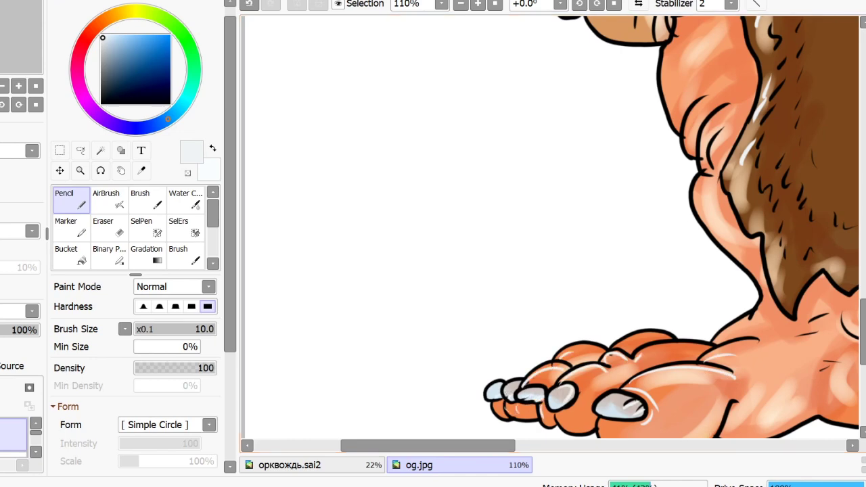
{"action": "left_click_drag", "start_coordinate": [862, 338], "coordinate": [863, 351]}
{"action": "left_click_drag", "start_coordinate": [482, 444], "coordinate": [560, 444]}
{"action": "left_click_drag", "start_coordinate": [449, 319], "coordinate": [429, 359]}
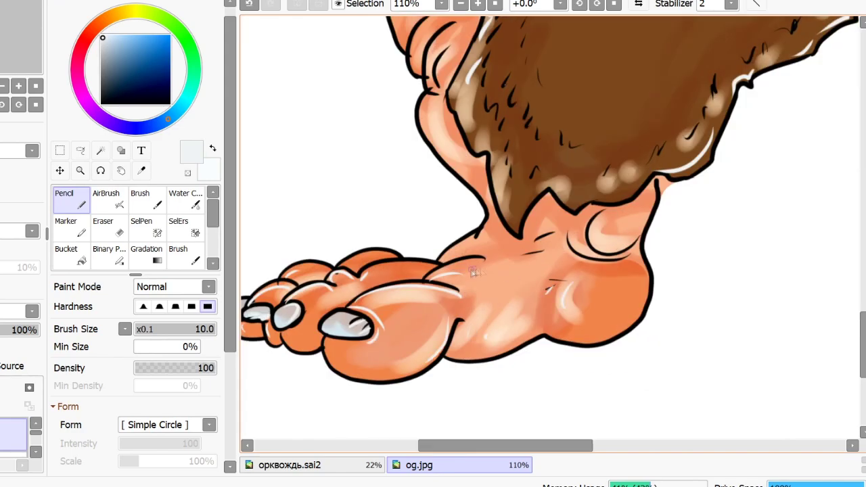
Draw near-white highlights along the far leg's shin and the skin folds at its knee
{"action": "scroll", "coordinate": [438, 285], "scroll_direction": "up", "scroll_amount": 3}
{"action": "left_click_drag", "start_coordinate": [438, 274], "coordinate": [414, 212]}
{"action": "scroll", "coordinate": [399, 225], "scroll_direction": "up", "scroll_amount": 3}
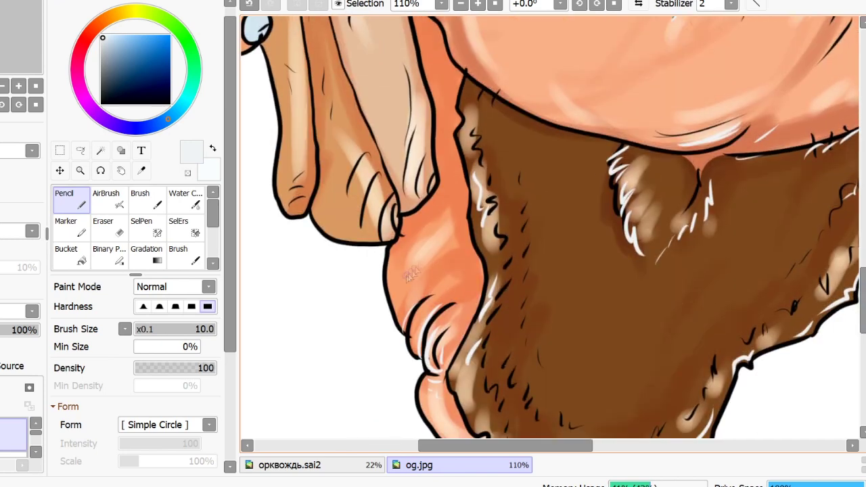
Pencil near-white wood-grain highlights on the lower end of the club
{"action": "left_click_drag", "start_coordinate": [406, 209], "coordinate": [420, 197]}
{"action": "left_click_drag", "start_coordinate": [372, 211], "coordinate": [373, 225]}
{"action": "left_click_drag", "start_coordinate": [291, 206], "coordinate": [307, 189]}
{"action": "mouse_move", "coordinate": [296, 203]}
{"action": "left_mouse_down"}
{"action": "mouse_move", "coordinate": [314, 169]}
{"action": "mouse_move", "coordinate": [304, 106]}
{"action": "left_mouse_up"}
{"action": "left_click_drag", "start_coordinate": [349, 233], "coordinate": [378, 165]}
{"action": "left_click_drag", "start_coordinate": [357, 145], "coordinate": [334, 181]}
{"action": "left_click_drag", "start_coordinate": [332, 196], "coordinate": [337, 222]}
{"action": "left_click_drag", "start_coordinate": [345, 118], "coordinate": [326, 184]}
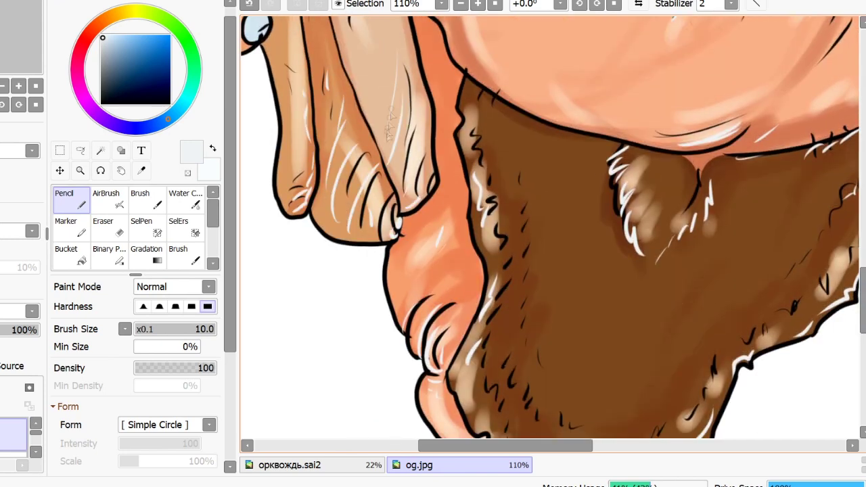
Add near-white strokes to the loincloth's upper fur edge and along its waistline beneath the belly
{"action": "left_click_drag", "start_coordinate": [467, 85], "coordinate": [460, 183]}
{"action": "left_click_drag", "start_coordinate": [491, 99], "coordinate": [517, 112]}
{"action": "left_click_drag", "start_coordinate": [545, 130], "coordinate": [575, 139]}
Draw near-white highlights on the gripping hand's fingers, fingernails, thumb and wrist edge
{"action": "scroll", "coordinate": [797, 316], "scroll_direction": "up", "scroll_amount": 5}
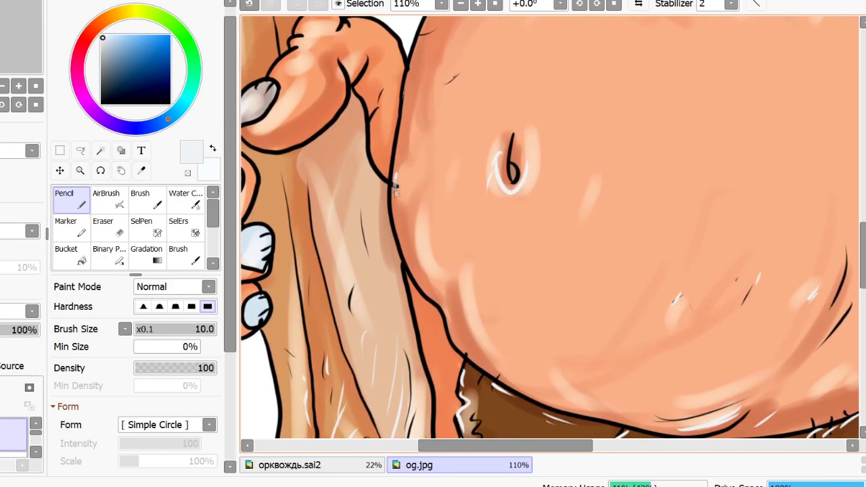
{"action": "scroll", "coordinate": [464, 224], "scroll_direction": "left", "scroll_amount": 4}
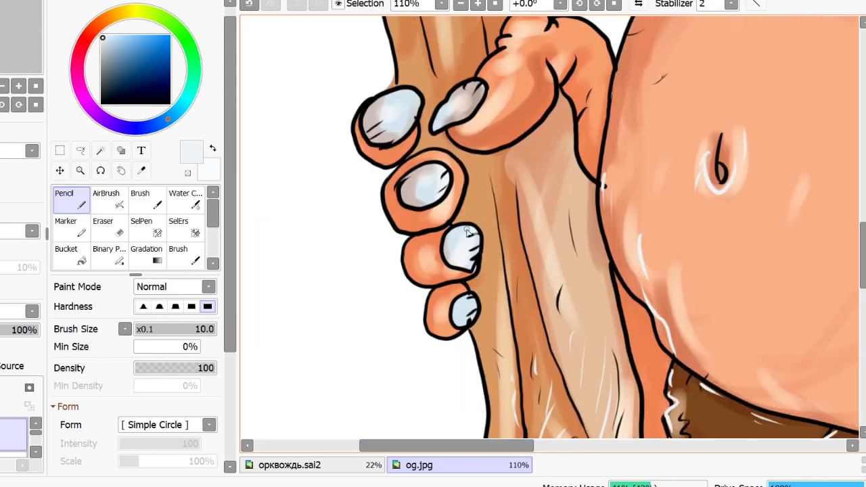
{"action": "left_click_drag", "start_coordinate": [463, 299], "coordinate": [452, 322]}
{"action": "mouse_move", "coordinate": [457, 193]}
{"action": "left_mouse_down"}
{"action": "mouse_move", "coordinate": [427, 207]}
{"action": "mouse_move", "coordinate": [396, 177]}
{"action": "left_mouse_up"}
{"action": "left_click_drag", "start_coordinate": [406, 132], "coordinate": [372, 137]}
{"action": "left_click_drag", "start_coordinate": [368, 104], "coordinate": [396, 149]}
{"action": "mouse_move", "coordinate": [439, 127]}
{"action": "left_mouse_down"}
{"action": "mouse_move", "coordinate": [481, 98]}
{"action": "mouse_move", "coordinate": [463, 96]}
{"action": "left_mouse_up"}
{"action": "mouse_move", "coordinate": [489, 84]}
{"action": "left_mouse_down"}
{"action": "mouse_move", "coordinate": [466, 124]}
{"action": "mouse_move", "coordinate": [500, 52]}
{"action": "left_mouse_up"}
{"action": "left_click_drag", "start_coordinate": [575, 88], "coordinate": [590, 163]}
Pencil near-white grain lines on the club shaft beside and below the gripping fingers
{"action": "left_click_drag", "start_coordinate": [509, 153], "coordinate": [517, 234]}
{"action": "left_click_drag", "start_coordinate": [494, 210], "coordinate": [497, 261]}
{"action": "left_click_drag", "start_coordinate": [517, 292], "coordinate": [520, 314]}
{"action": "left_click_drag", "start_coordinate": [581, 262], "coordinate": [577, 332]}
{"action": "left_click_drag", "start_coordinate": [566, 222], "coordinate": [570, 245]}
Add near-white grain highlights and knot accents to the club shaft above the hand, plus the thumb's knuckle
{"action": "scroll", "coordinate": [667, 124], "scroll_direction": "up", "scroll_amount": 5}
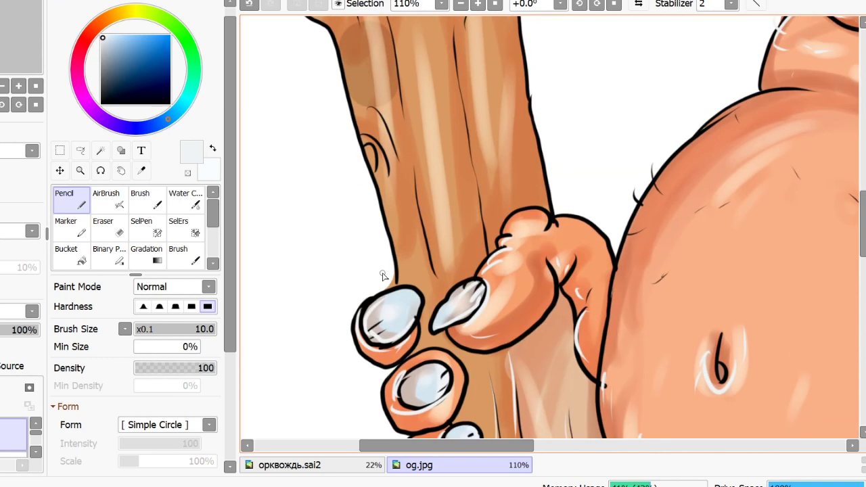
{"action": "key", "text": "e"}
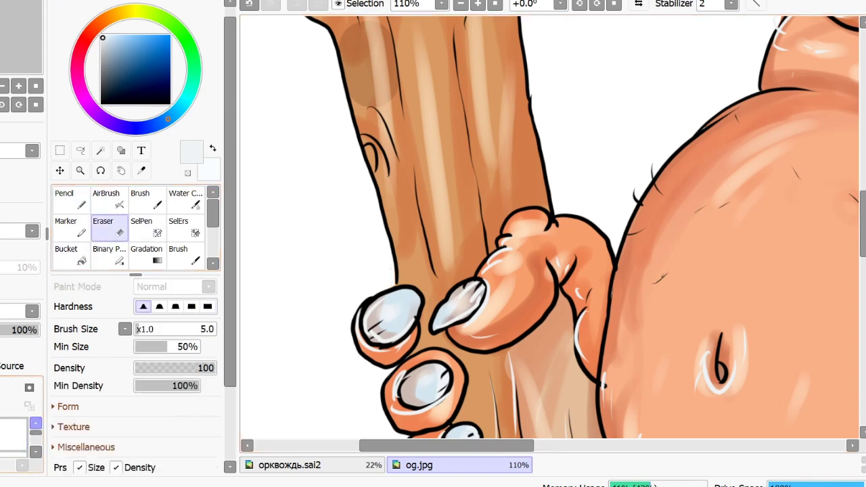
{"action": "key", "text": "n"}
{"action": "left_click_drag", "start_coordinate": [369, 132], "coordinate": [387, 172]}
{"action": "left_click_drag", "start_coordinate": [392, 117], "coordinate": [410, 225]}
{"action": "left_click_drag", "start_coordinate": [413, 105], "coordinate": [433, 232]}
{"action": "left_click_drag", "start_coordinate": [433, 58], "coordinate": [444, 144]}
{"action": "left_click_drag", "start_coordinate": [441, 109], "coordinate": [453, 236]}
{"action": "mouse_move", "coordinate": [532, 194]}
{"action": "left_mouse_down"}
{"action": "mouse_move", "coordinate": [542, 200]}
{"action": "mouse_move", "coordinate": [531, 191]}
{"action": "left_mouse_up"}
{"action": "left_click_drag", "start_coordinate": [511, 229], "coordinate": [545, 213]}
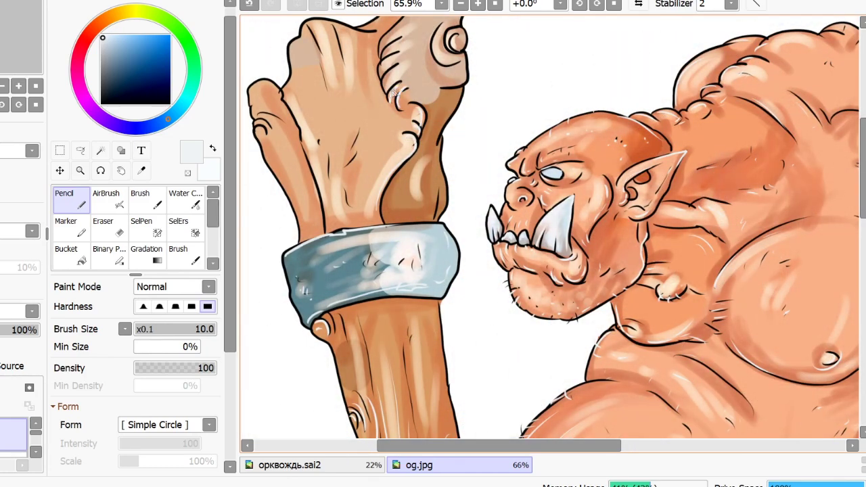
Pencil near-white highlights on the club head's ridges, side branch and round knot
{"action": "left_click_drag", "start_coordinate": [384, 58], "coordinate": [395, 31]}
{"action": "left_click_drag", "start_coordinate": [305, 33], "coordinate": [320, 56]}
{"action": "left_click_drag", "start_coordinate": [325, 39], "coordinate": [339, 77]}
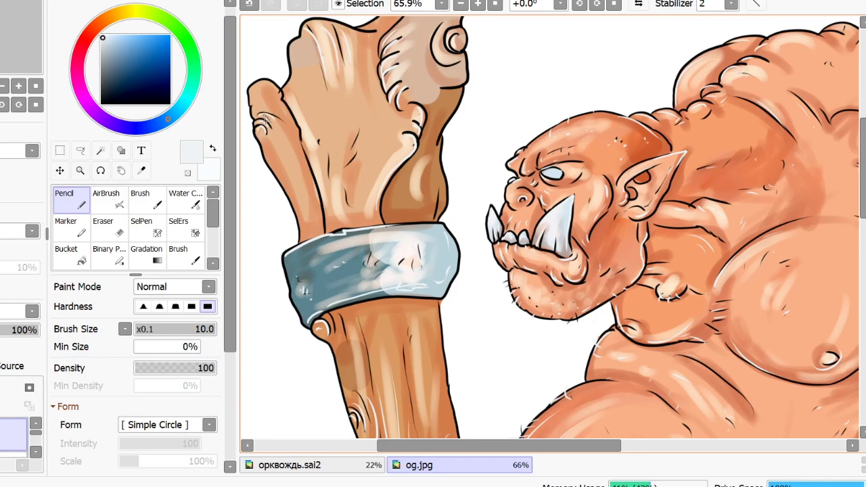
{"action": "left_click_drag", "start_coordinate": [268, 91], "coordinate": [274, 99]}
{"action": "left_click_drag", "start_coordinate": [284, 105], "coordinate": [313, 196]}
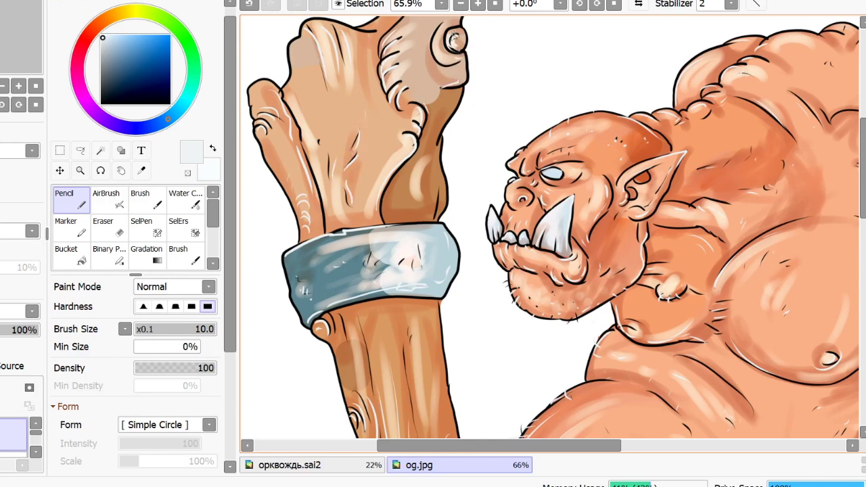
{"action": "left_click_drag", "start_coordinate": [448, 28], "coordinate": [460, 63]}
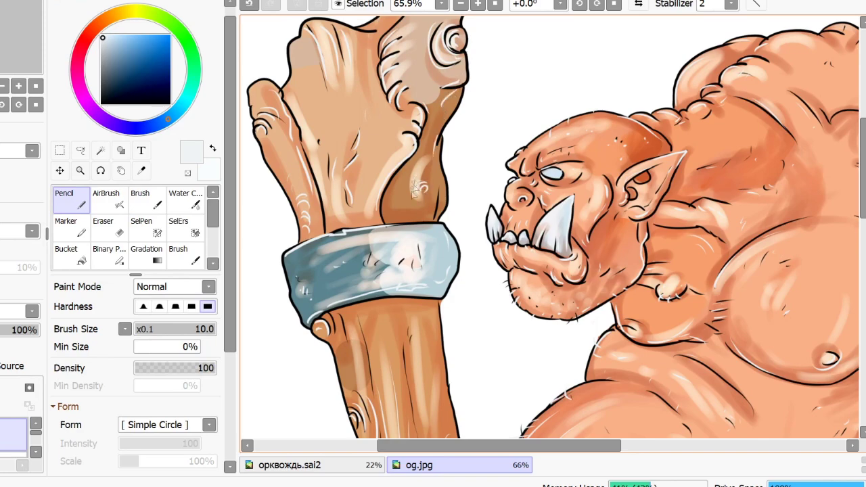
Examine the whole orc and club at reduced size and check the layer stack with the Eraser selected
{"action": "mouse_move", "coordinate": [452, 446]}
{"action": "left_mouse_down"}
{"action": "mouse_move", "coordinate": [521, 446]}
{"action": "mouse_move", "coordinate": [463, 446]}
{"action": "left_mouse_up"}
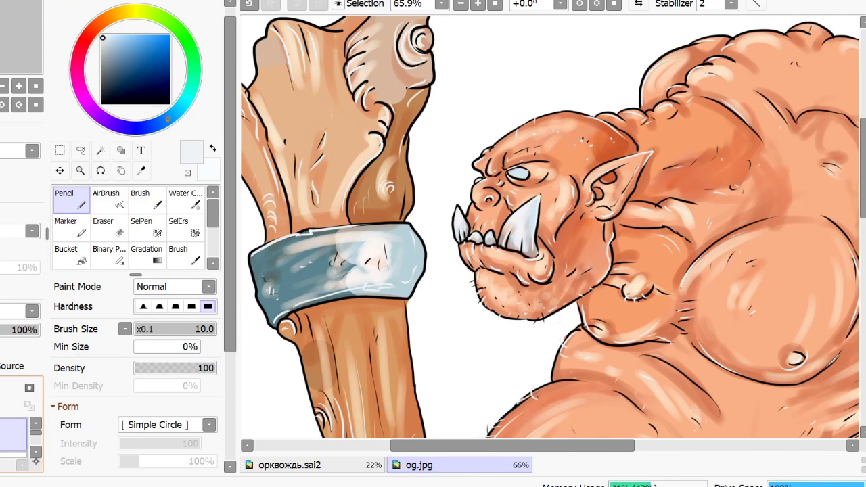
{"action": "left_click", "coordinate": [36, 453]}
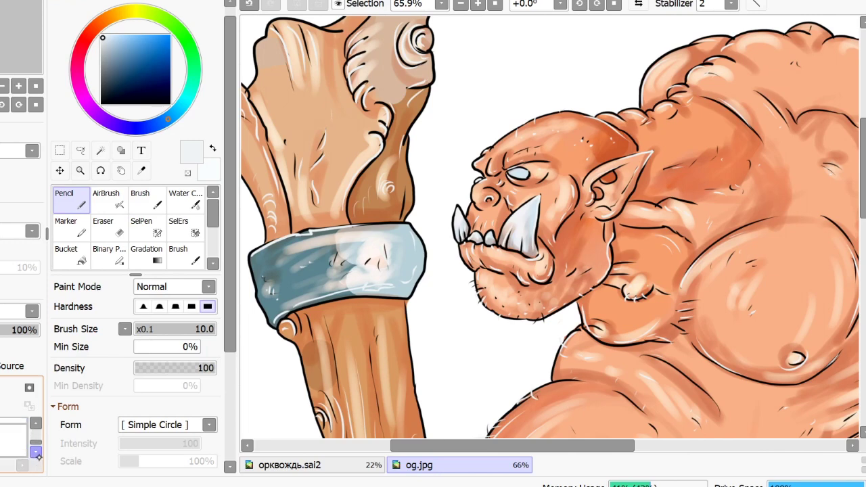
{"action": "left_click", "coordinate": [107, 232]}
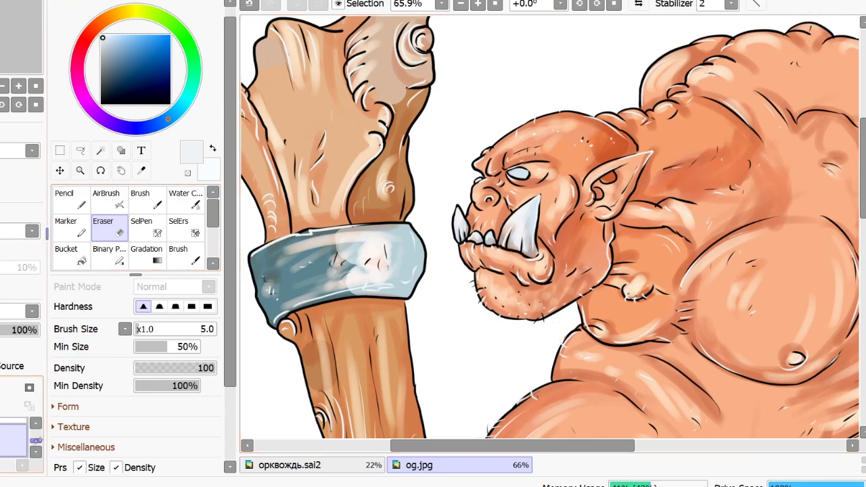
{"action": "left_click_drag", "start_coordinate": [36, 440], "coordinate": [36, 432]}
{"action": "left_click", "coordinate": [13, 435]}
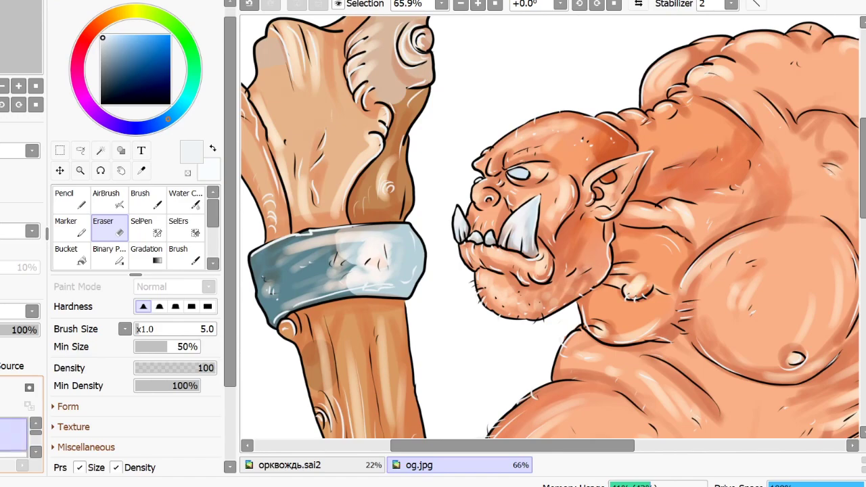
{"action": "scroll", "coordinate": [551, 227], "scroll_direction": "down", "scroll_amount": 5}
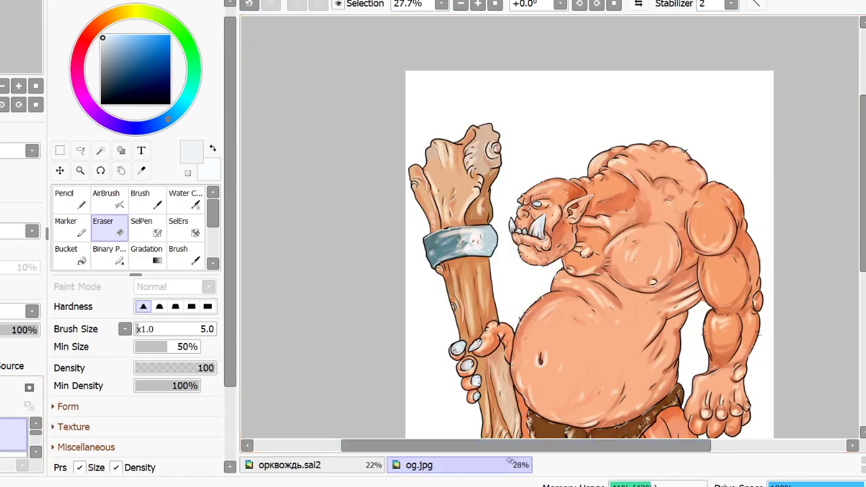
{"action": "left_click_drag", "start_coordinate": [511, 445], "coordinate": [581, 446]}
{"action": "left_click_drag", "start_coordinate": [863, 197], "coordinate": [859, 238]}
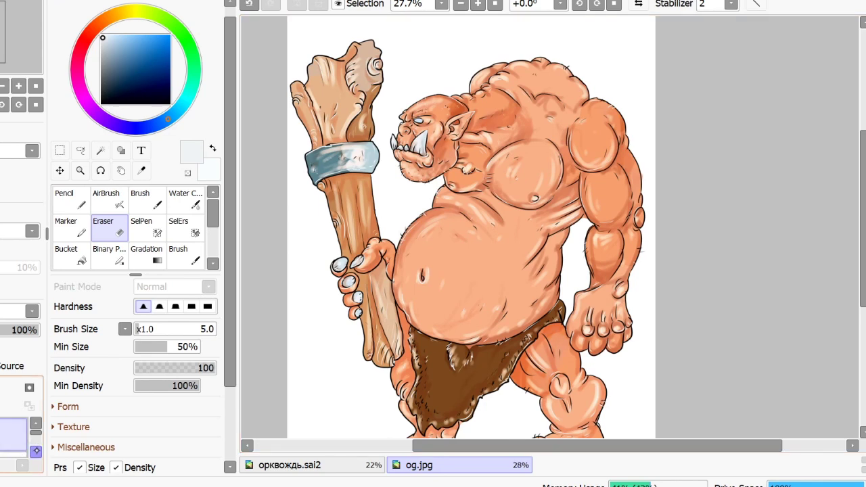
{"action": "left_click", "coordinate": [35, 452]}
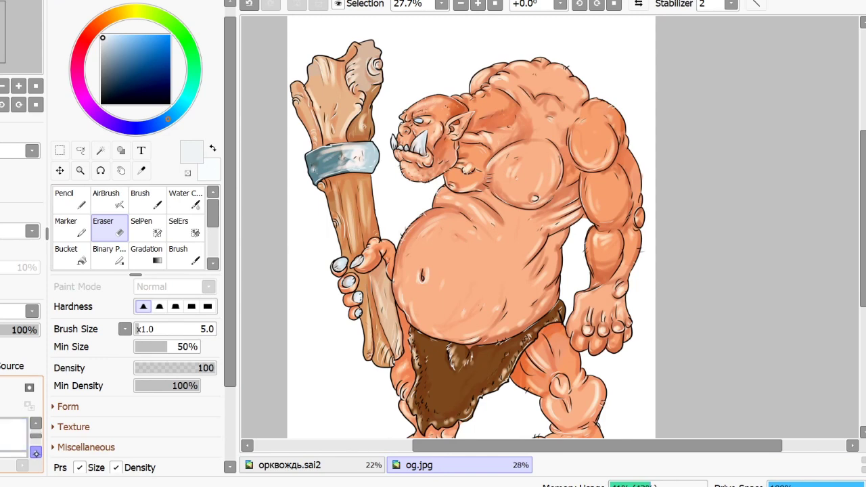
Select the layer meant for shadows in the layer stack and change its blending mode
{"action": "left_click", "coordinate": [13, 434]}
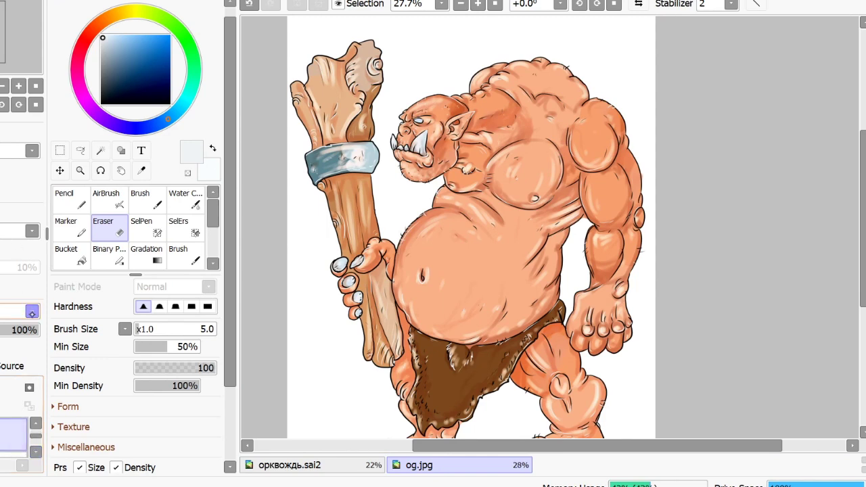
{"action": "left_click", "coordinate": [32, 312]}
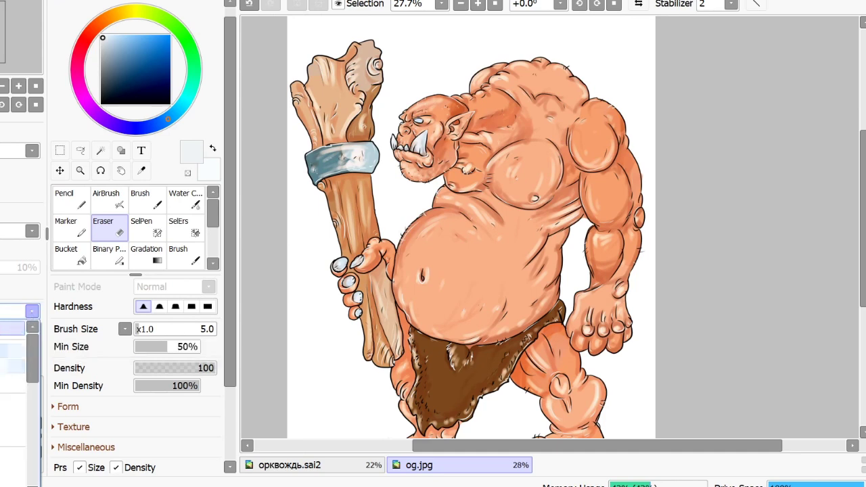
{"action": "left_click", "coordinate": [13, 366]}
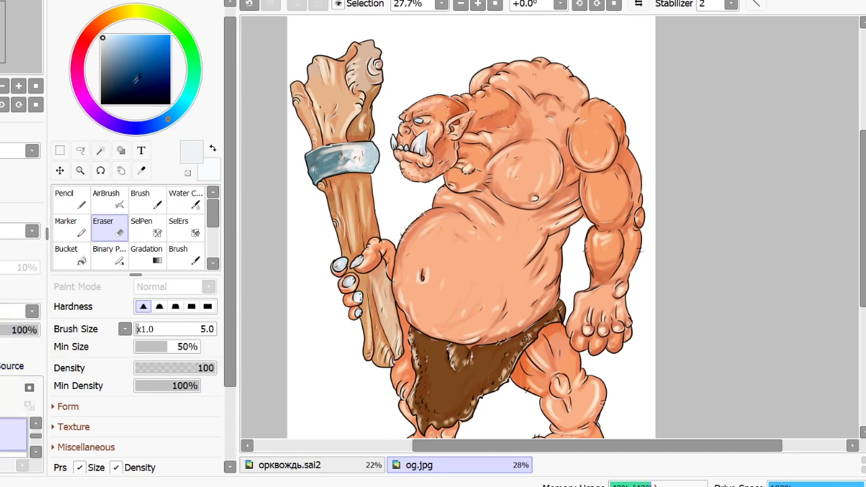
Pick a muted blue-grey colour and set the Brush to size 200
{"action": "left_click", "coordinate": [107, 63]}
{"action": "left_click", "coordinate": [101, 203]}
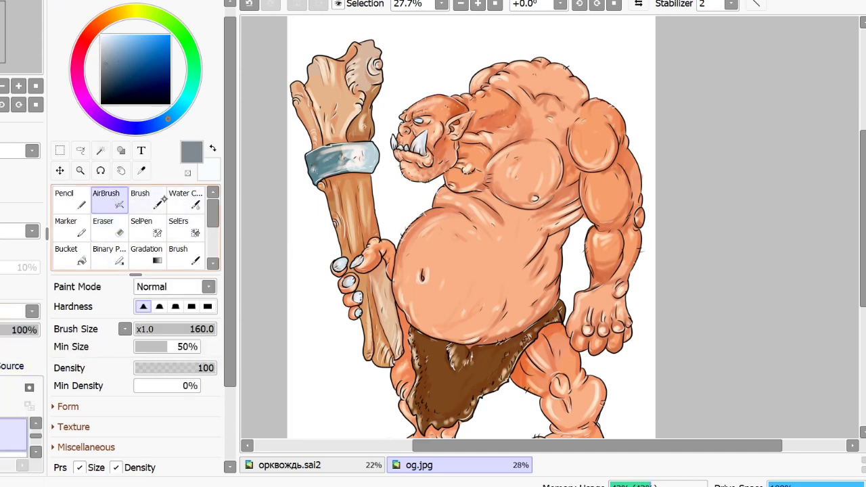
{"action": "left_click", "coordinate": [140, 200]}
{"action": "scroll", "coordinate": [135, 270], "scroll_direction": "down", "scroll_amount": 5}
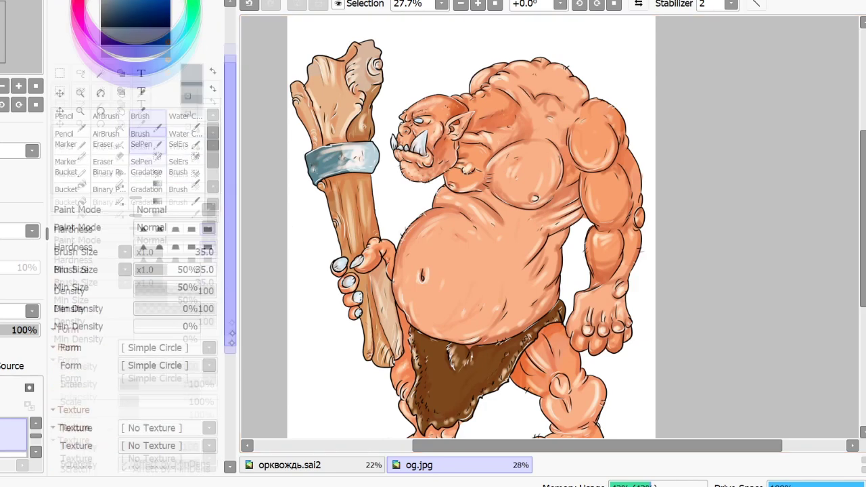
{"action": "scroll", "coordinate": [129, 426], "scroll_direction": "down", "scroll_amount": 3}
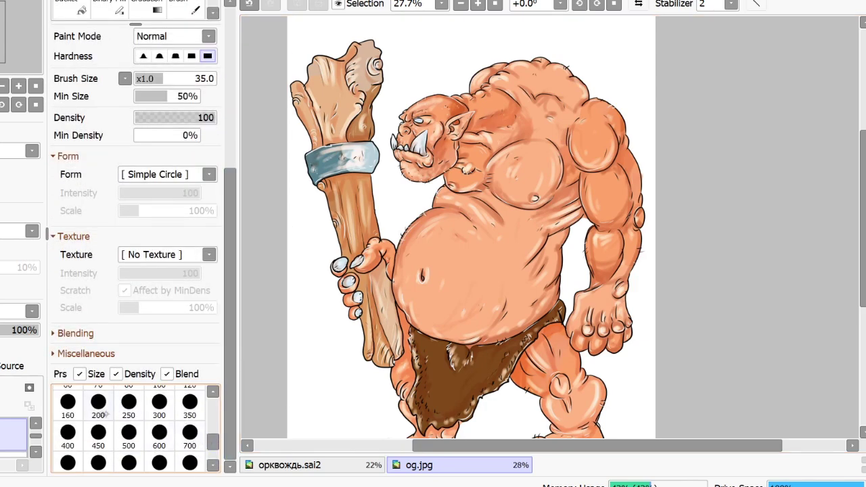
{"action": "left_click", "coordinate": [98, 404]}
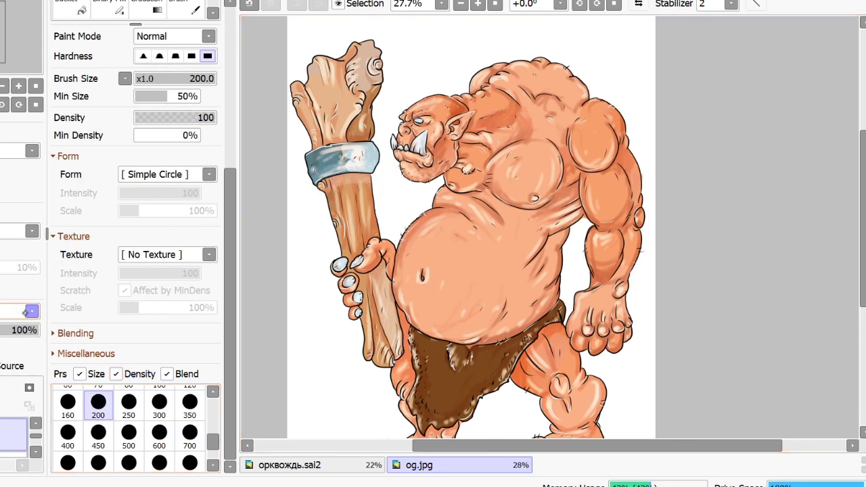
Switch the shadow layer to another blending mode and erase the grey tint from the club's metal band
{"action": "left_click", "coordinate": [32, 311]}
{"action": "left_click", "coordinate": [3, 352]}
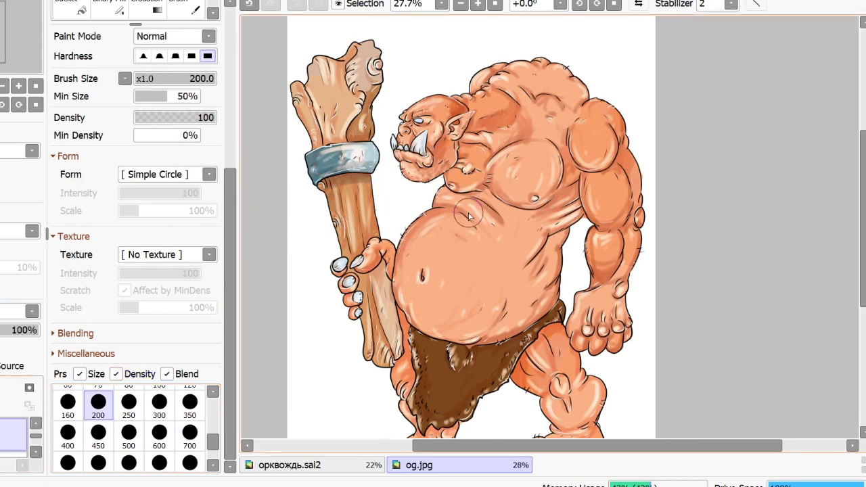
{"action": "left_click_drag", "start_coordinate": [230, 336], "coordinate": [223, 192]}
{"action": "left_click", "coordinate": [115, 223]}
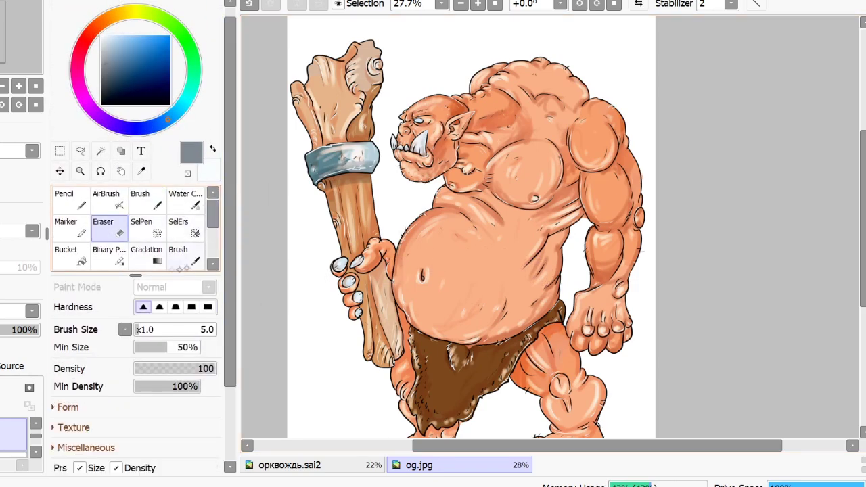
{"action": "left_click_drag", "start_coordinate": [319, 172], "coordinate": [359, 166]}
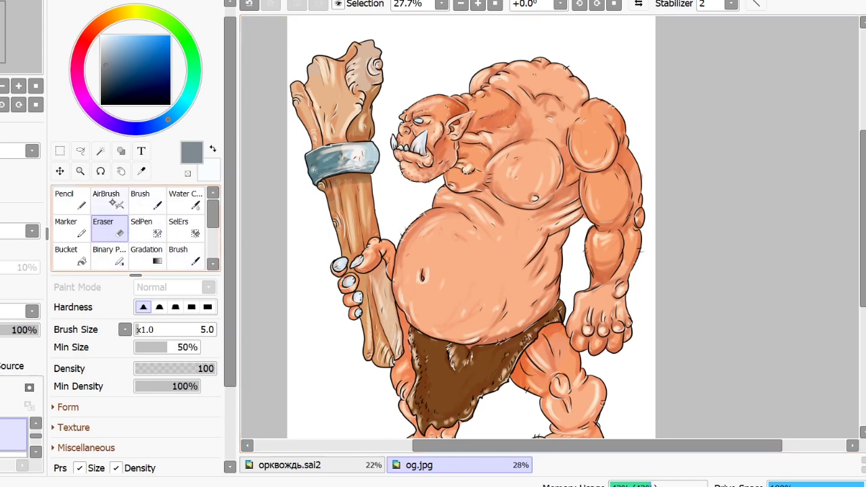
Brush soft blue-grey shadows over the armpit folds, loincloth, rear thigh, belly side and hanging arm
{"action": "left_click", "coordinate": [156, 200]}
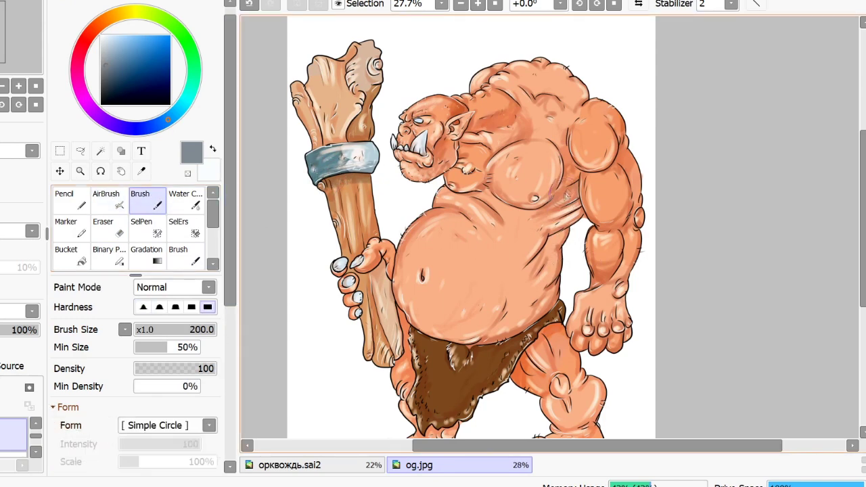
{"action": "left_click_drag", "start_coordinate": [579, 209], "coordinate": [556, 226]}
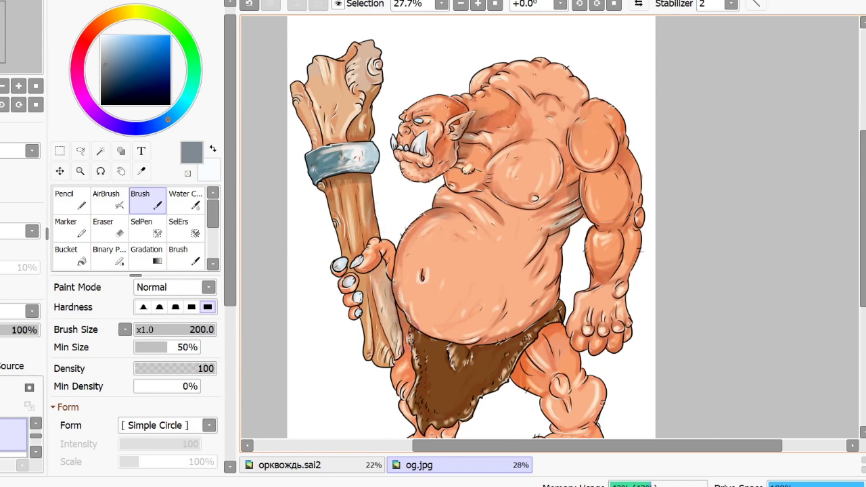
{"action": "mouse_move", "coordinate": [407, 328]}
{"action": "left_mouse_down"}
{"action": "mouse_move", "coordinate": [395, 401]}
{"action": "mouse_move", "coordinate": [442, 357]}
{"action": "mouse_move", "coordinate": [449, 383]}
{"action": "mouse_move", "coordinate": [435, 356]}
{"action": "mouse_move", "coordinate": [438, 391]}
{"action": "mouse_move", "coordinate": [426, 403]}
{"action": "mouse_move", "coordinate": [440, 361]}
{"action": "mouse_move", "coordinate": [458, 397]}
{"action": "mouse_move", "coordinate": [487, 356]}
{"action": "left_mouse_up"}
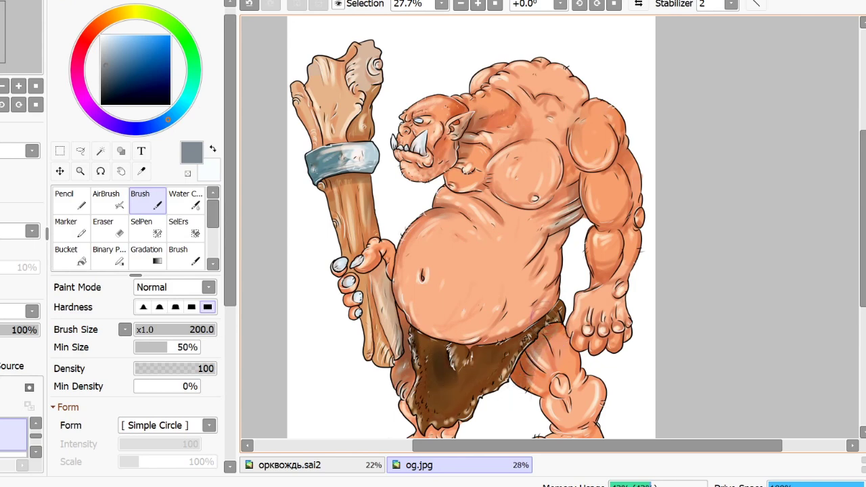
{"action": "left_click_drag", "start_coordinate": [543, 261], "coordinate": [433, 339]}
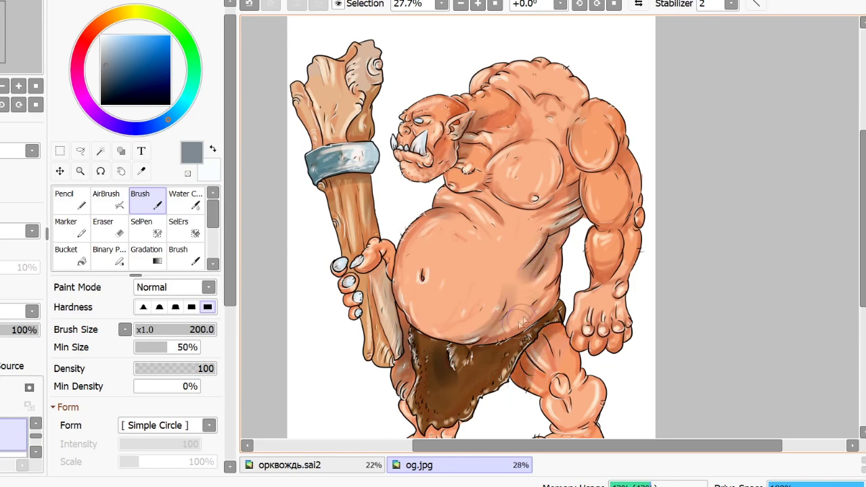
{"action": "mouse_move", "coordinate": [628, 138]}
{"action": "left_mouse_down"}
{"action": "mouse_move", "coordinate": [613, 162]}
{"action": "mouse_move", "coordinate": [629, 184]}
{"action": "mouse_move", "coordinate": [606, 252]}
{"action": "mouse_move", "coordinate": [597, 224]}
{"action": "mouse_move", "coordinate": [597, 280]}
{"action": "mouse_move", "coordinate": [626, 281]}
{"action": "left_mouse_up"}
Brush blue-grey shadows across both ankles and the tops of the feet
{"action": "scroll", "coordinate": [763, 262], "scroll_direction": "down", "scroll_amount": 4}
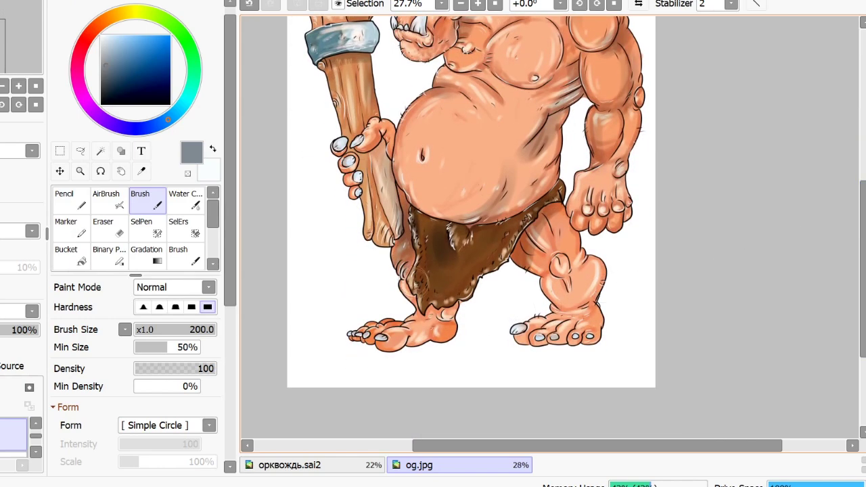
{"action": "left_click_drag", "start_coordinate": [446, 319], "coordinate": [414, 327]}
{"action": "left_click_drag", "start_coordinate": [550, 314], "coordinate": [600, 310]}
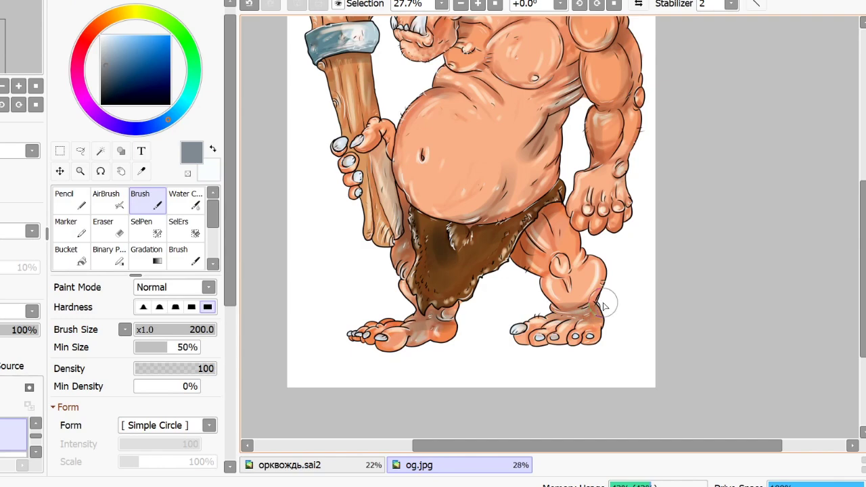
Set the shadow layer's opacity to 76% and brush soft shadow over the upper chest
{"action": "left_click", "coordinate": [2, 329]}
{"action": "left_click_drag", "start_coordinate": [863, 284], "coordinate": [863, 240]}
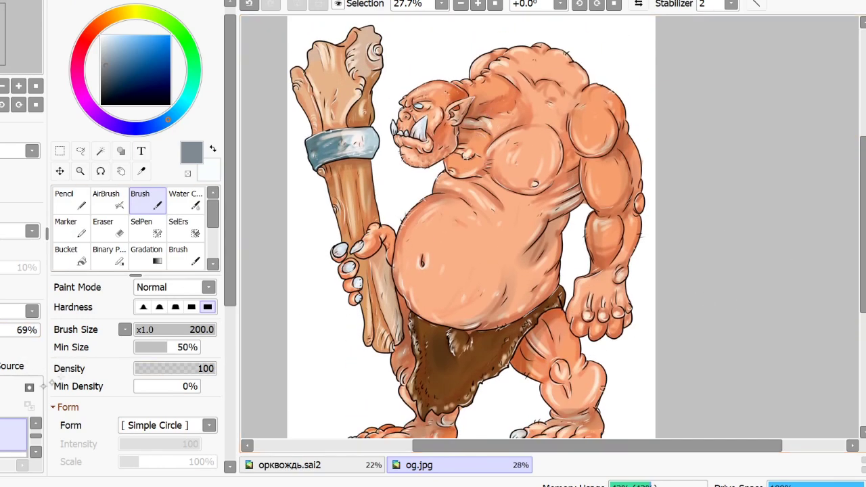
{"action": "left_click", "coordinate": [19, 329]}
{"action": "left_click_drag", "start_coordinate": [503, 146], "coordinate": [547, 144]}
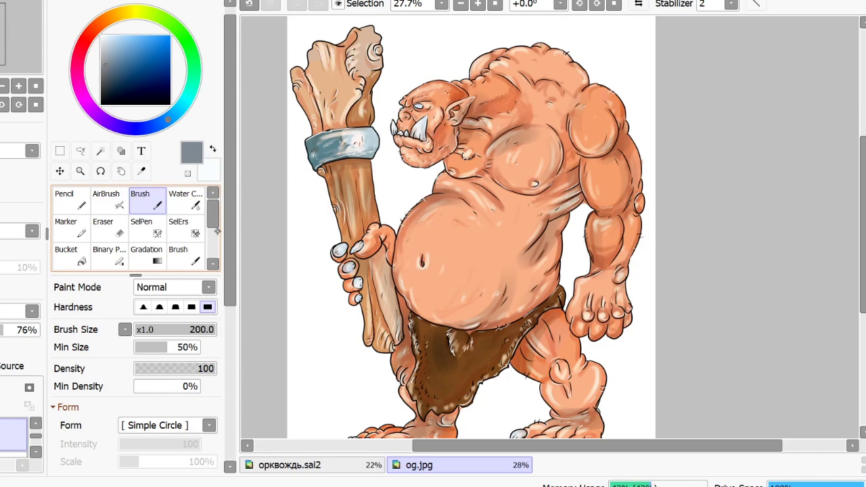
Set the Brush to size 60 and shade the club shaft's grain and the skin folds beneath the chest
{"action": "scroll", "coordinate": [136, 284], "scroll_direction": "down", "scroll_amount": 5}
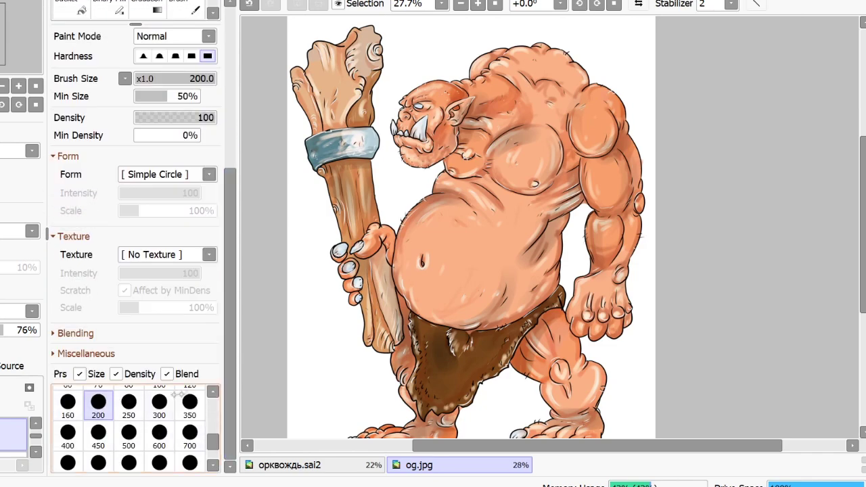
{"action": "scroll", "coordinate": [136, 420], "scroll_direction": "up", "scroll_amount": 1}
{"action": "left_click", "coordinate": [68, 402]}
{"action": "mouse_move", "coordinate": [366, 168]}
{"action": "left_mouse_down"}
{"action": "mouse_move", "coordinate": [363, 219]}
{"action": "mouse_move", "coordinate": [349, 226]}
{"action": "left_mouse_up"}
{"action": "left_click_drag", "start_coordinate": [374, 259], "coordinate": [389, 329]}
{"action": "left_click_drag", "start_coordinate": [373, 275], "coordinate": [374, 333]}
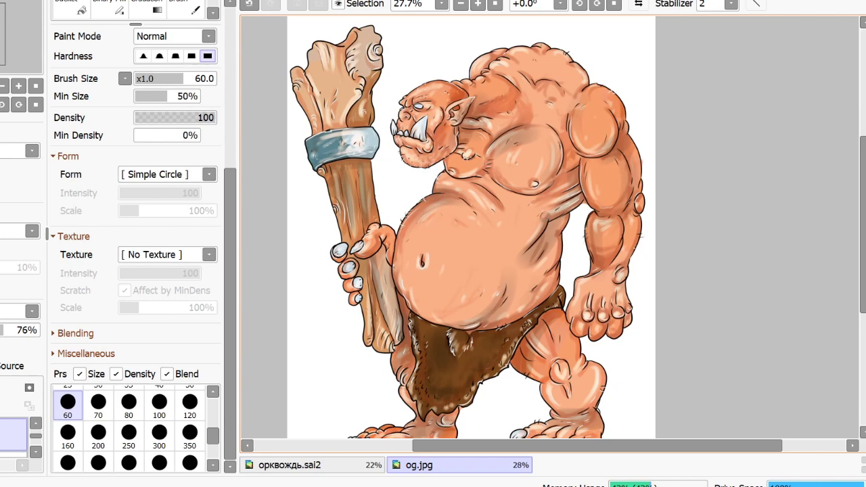
{"action": "left_click_drag", "start_coordinate": [575, 183], "coordinate": [540, 200]}
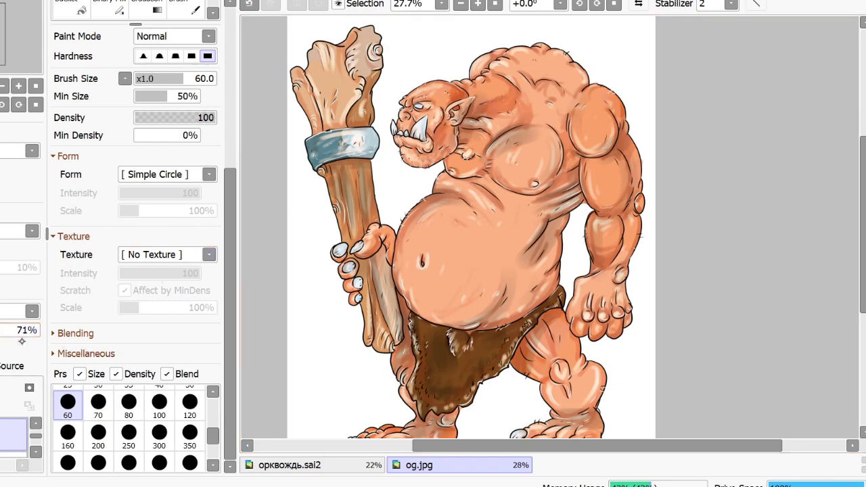
Set the shadow layer's opacity to 66% and shade the orc's head, cheek and jaw
{"action": "left_click_drag", "start_coordinate": [6, 330], "coordinate": [0, 330]}
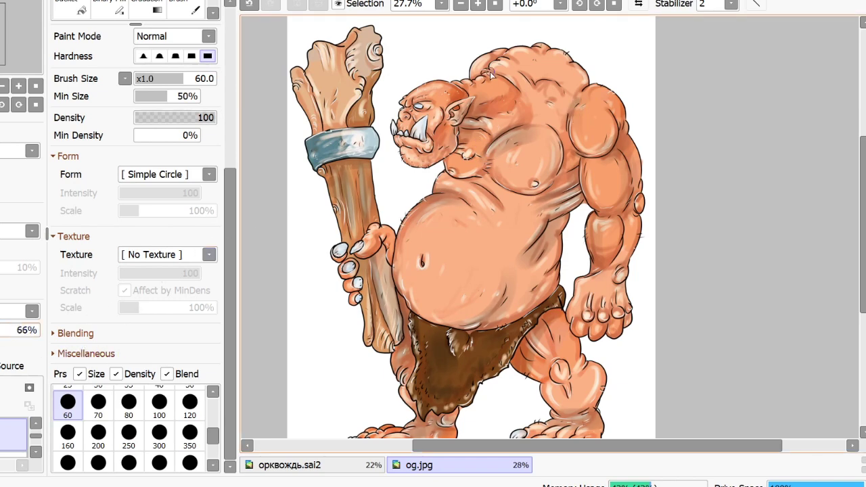
{"action": "left_click_drag", "start_coordinate": [441, 105], "coordinate": [424, 131]}
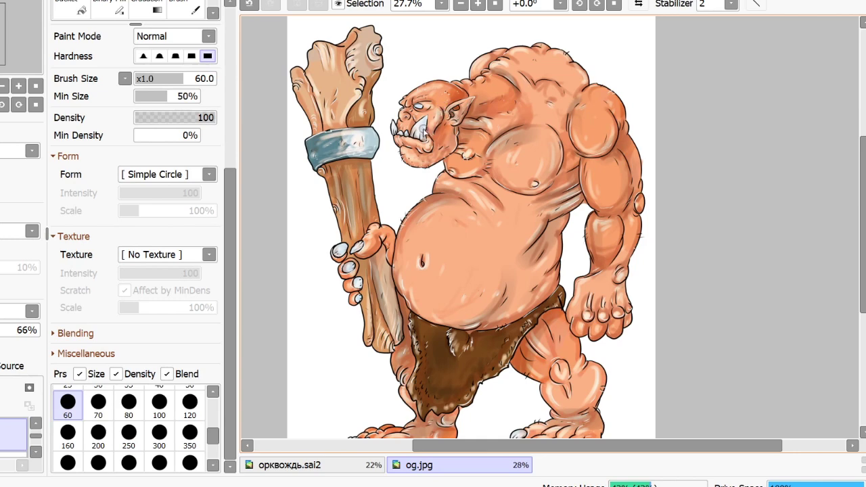
{"action": "left_click_drag", "start_coordinate": [463, 99], "coordinate": [438, 157]}
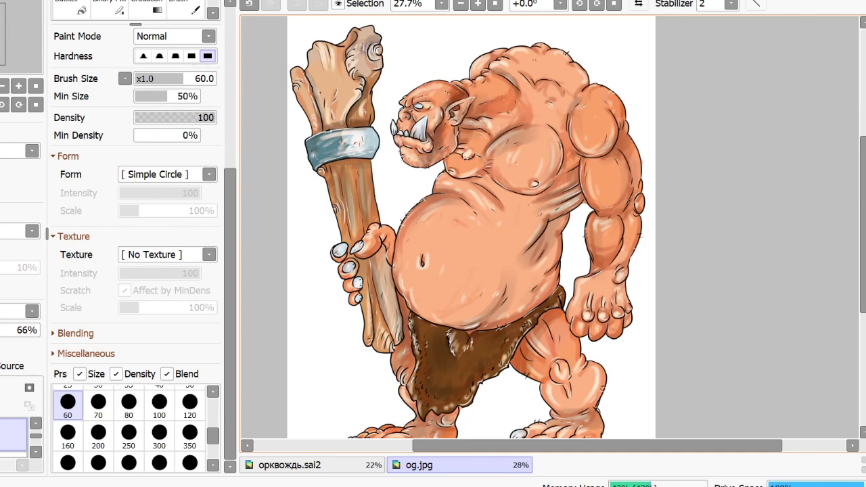
Brush grey shadows onto the club head, metal band and gripping hand
{"action": "mouse_move", "coordinate": [300, 72]}
{"action": "left_mouse_down"}
{"action": "mouse_move", "coordinate": [319, 134]}
{"action": "mouse_move", "coordinate": [311, 149]}
{"action": "mouse_move", "coordinate": [326, 153]}
{"action": "mouse_move", "coordinate": [351, 127]}
{"action": "mouse_move", "coordinate": [333, 111]}
{"action": "mouse_move", "coordinate": [333, 89]}
{"action": "left_mouse_up"}
{"action": "left_click_drag", "start_coordinate": [363, 230], "coordinate": [369, 221]}
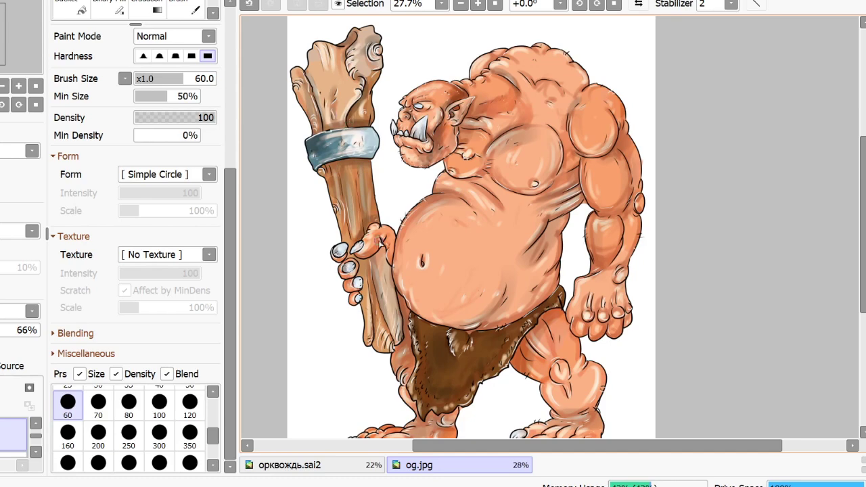
Shade the toes, front knee and forearm, and set the shadow layer's opacity to 58%
{"action": "left_click_drag", "start_coordinate": [862, 224], "coordinate": [861, 255]}
{"action": "left_click_drag", "start_coordinate": [553, 364], "coordinate": [539, 365]}
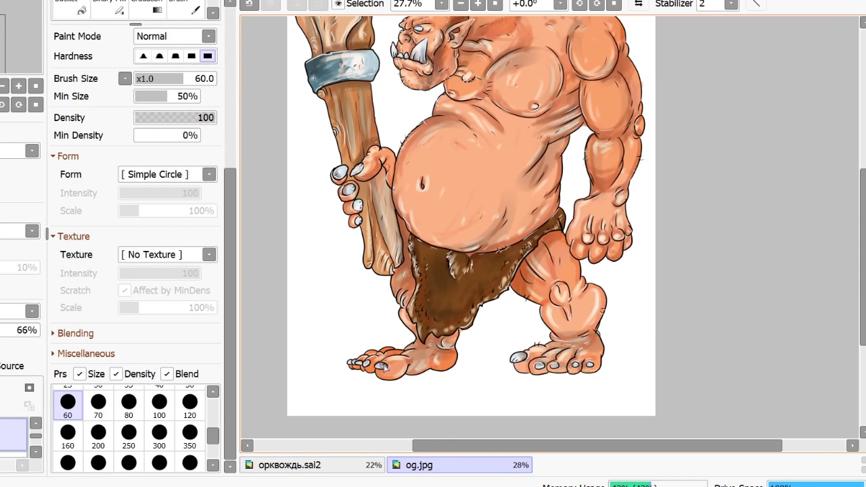
{"action": "left_click_drag", "start_coordinate": [546, 241], "coordinate": [554, 271]}
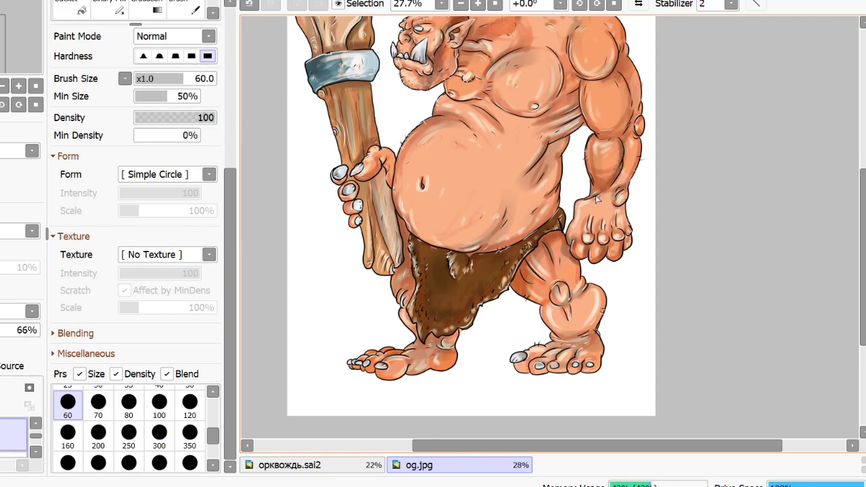
{"action": "left_click_drag", "start_coordinate": [863, 213], "coordinate": [863, 189]}
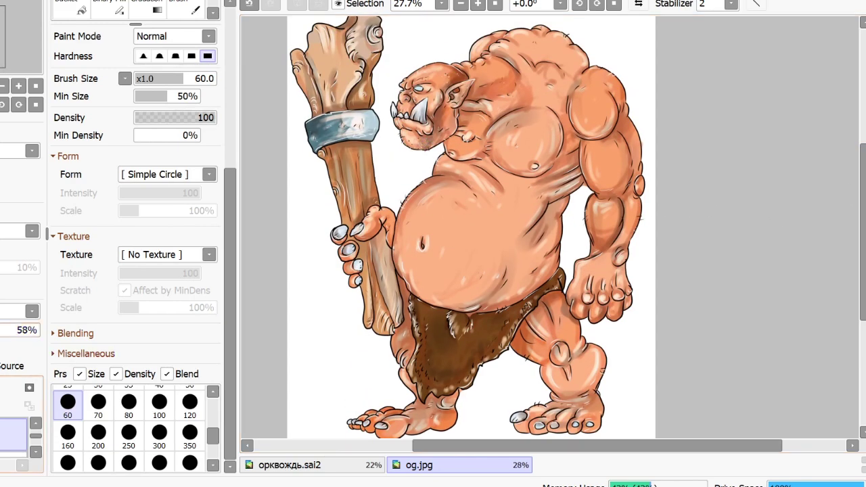
{"action": "scroll", "coordinate": [840, 257], "scroll_direction": "up", "scroll_amount": 2}
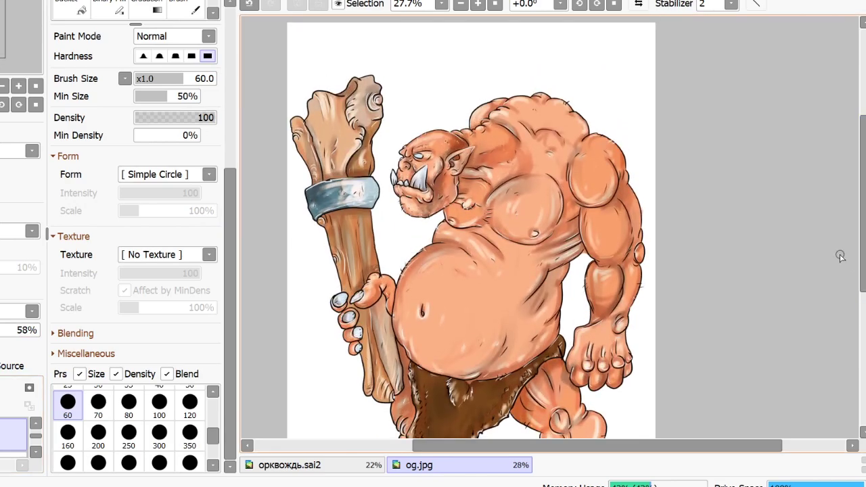